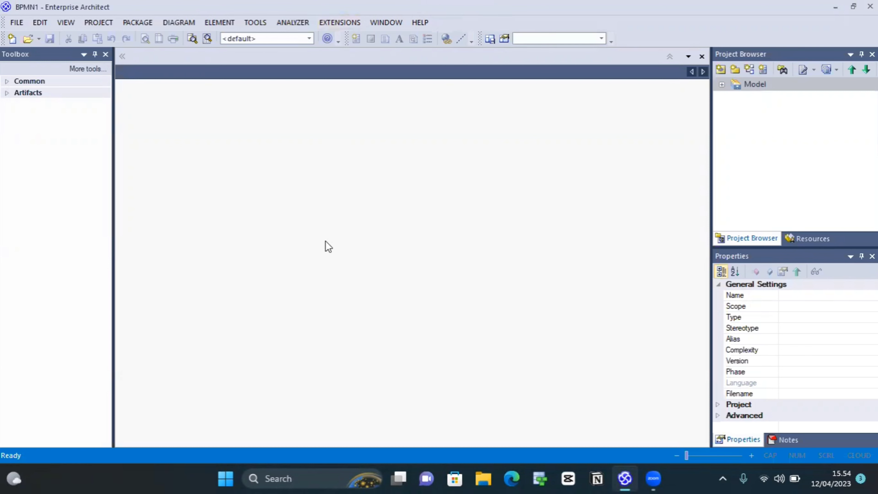
# - Create a new Enterprise Architect project file named Activity Diagram in the Activity Diagram folder
pyautogui.click(17, 23)
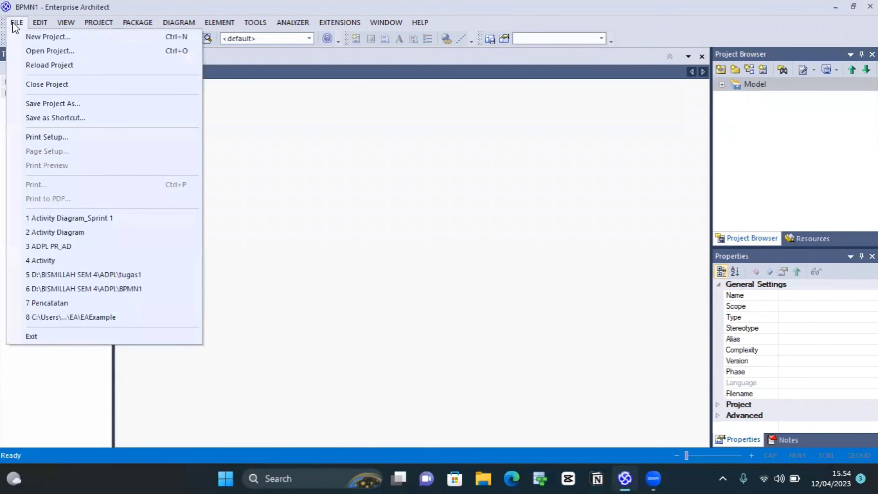
pyautogui.click(36, 35)
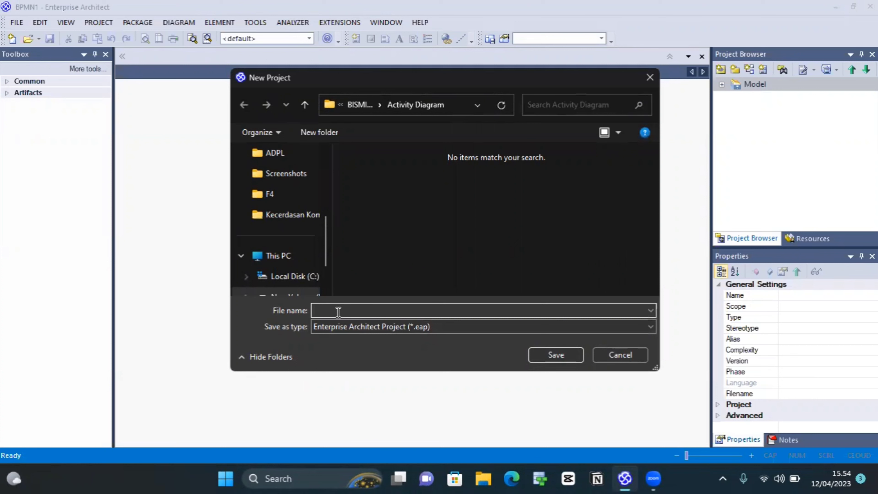
pyautogui.write('Activity Diagram')
pyautogui.scroll(1, 295, 188)
pyautogui.click(292, 203)
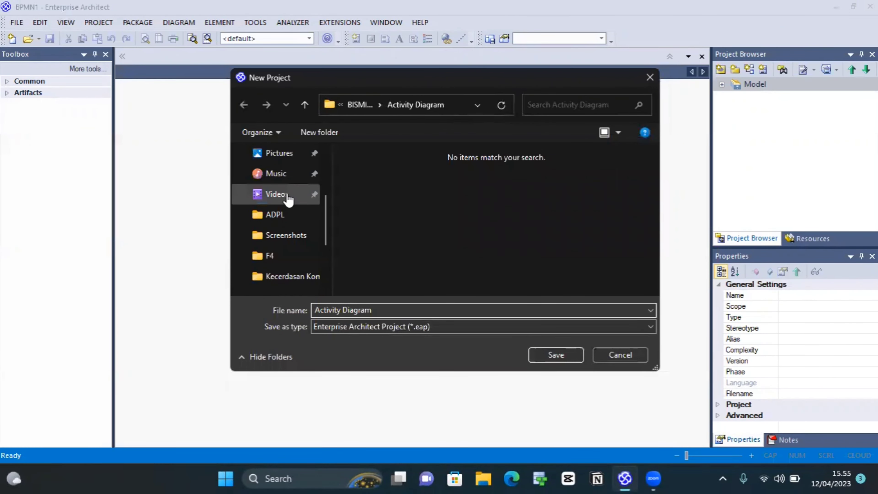
pyautogui.click(538, 355)
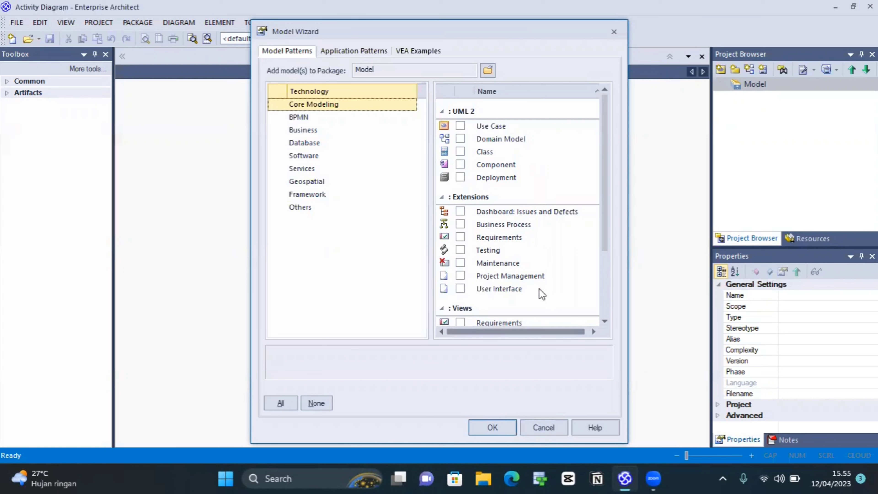
# - Look through the core modeling patterns and dismiss the Model Wizard without adding any pattern
pyautogui.scroll(-2, 551, 267)
pyautogui.scroll(3, 551, 266)
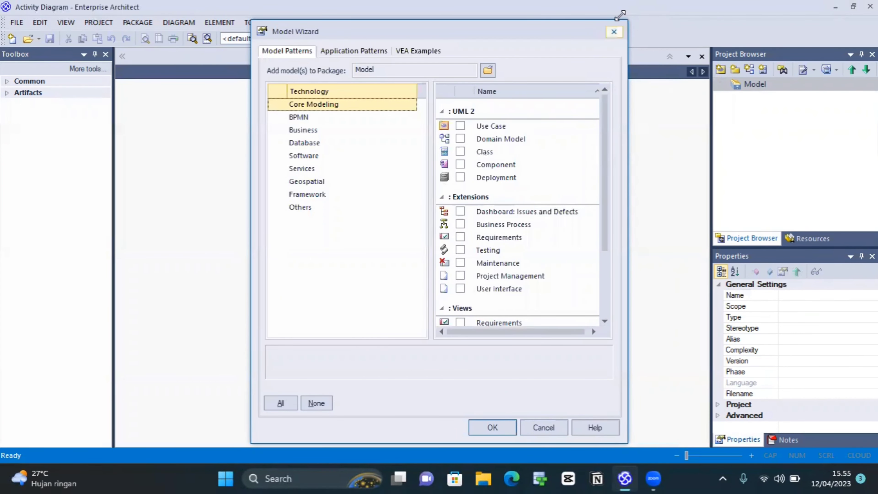
pyautogui.click(615, 31)
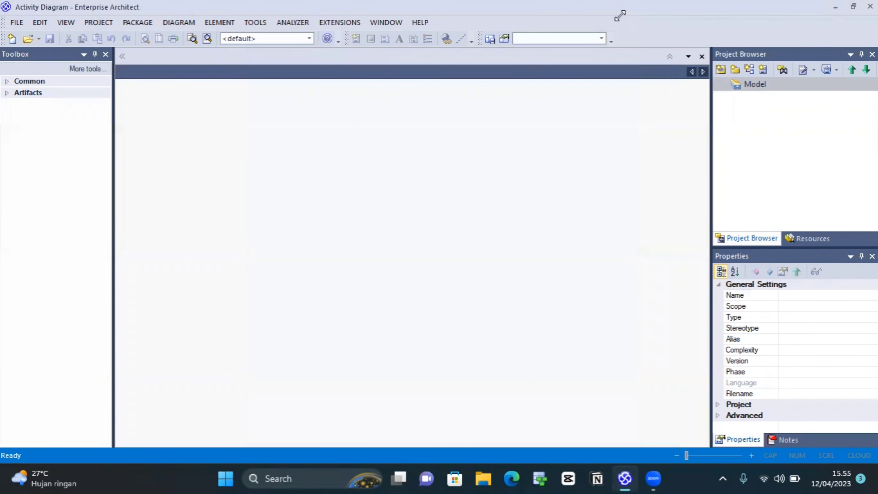
# - Add a package named Login under Model, with Create Diagram as its initial content
pyautogui.click(738, 72)
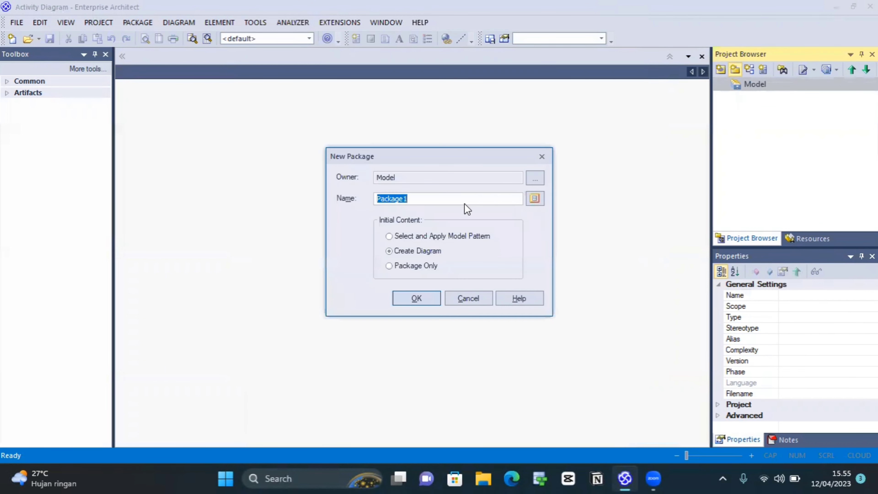
pyautogui.press('BackSpace')
pyautogui.write('Login')
pyautogui.click(428, 301)
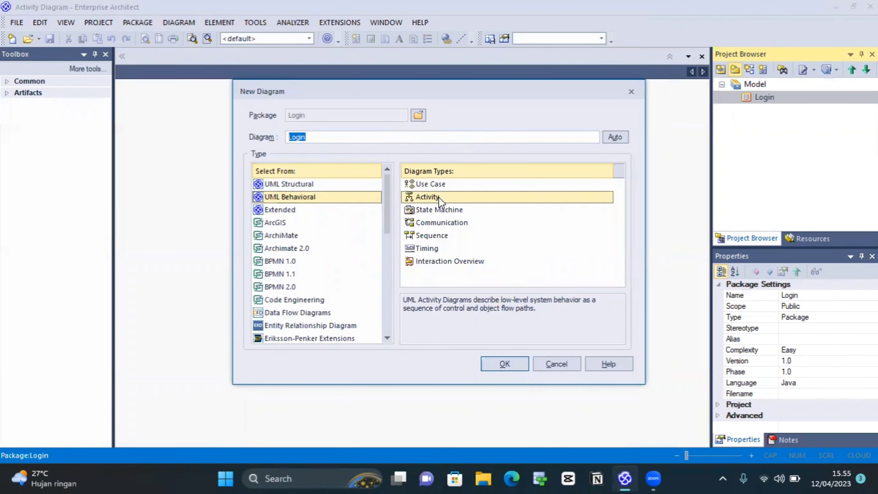
# - Create a UML Behavioral Activity diagram named Login in the Login package and open it
pyautogui.click(417, 197)
pyautogui.click(504, 364)
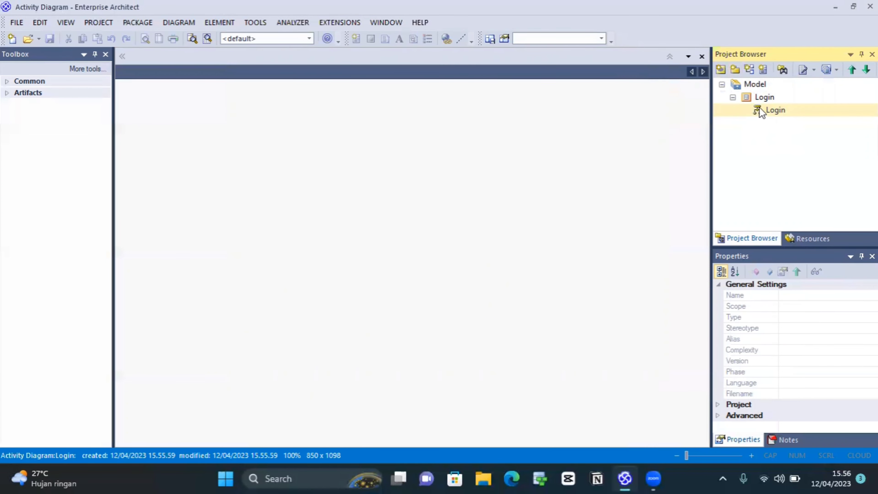
pyautogui.doubleClick(756, 112)
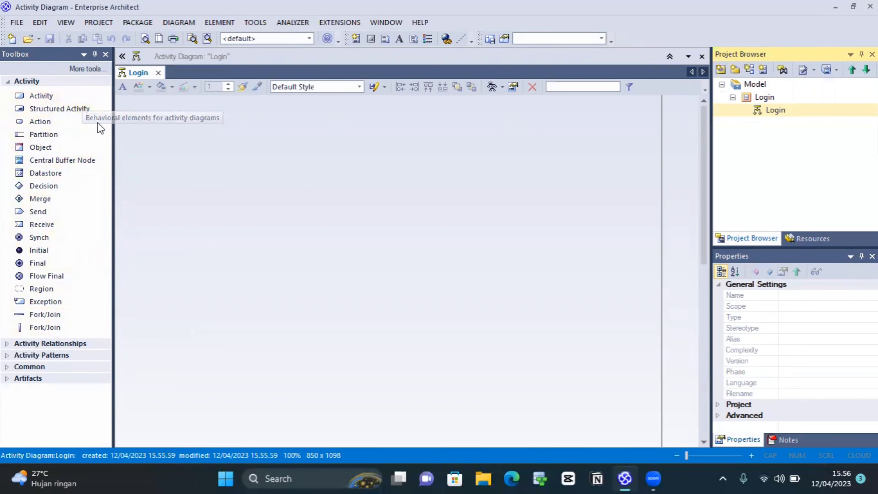
# - Add a partition named Sistem to the Login activity diagram
pyautogui.click(60, 135)
pyautogui.click(252, 159)
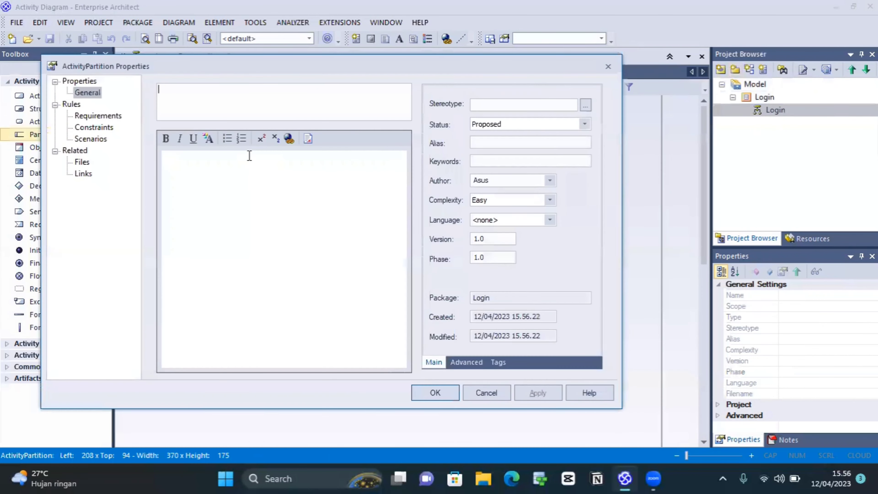
pyautogui.click(190, 89)
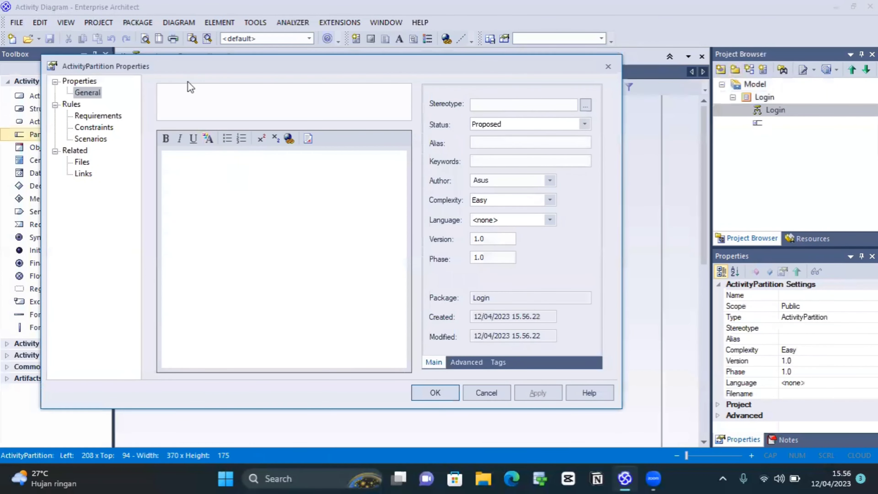
pyautogui.write('Sistem')
pyautogui.click(447, 397)
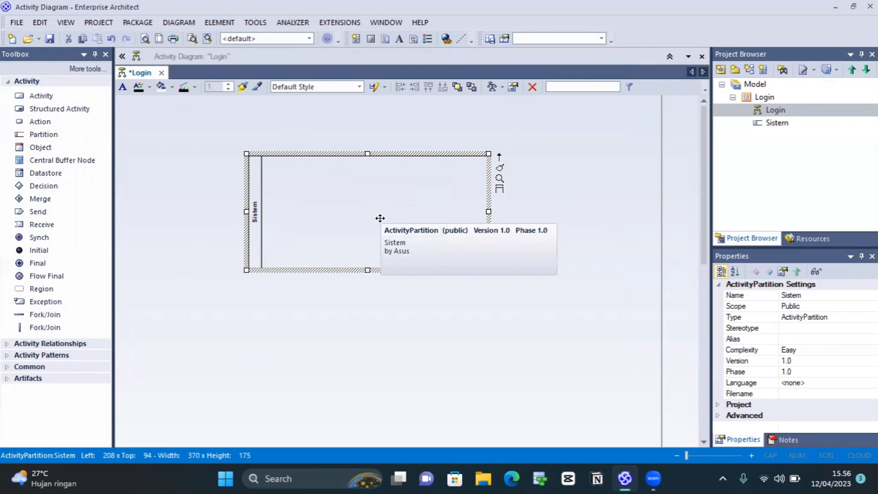
# - Turn the Sistem partition into a vertical lane about 245 × 342 in the diagram's upper left corner
pyautogui.click(500, 190)
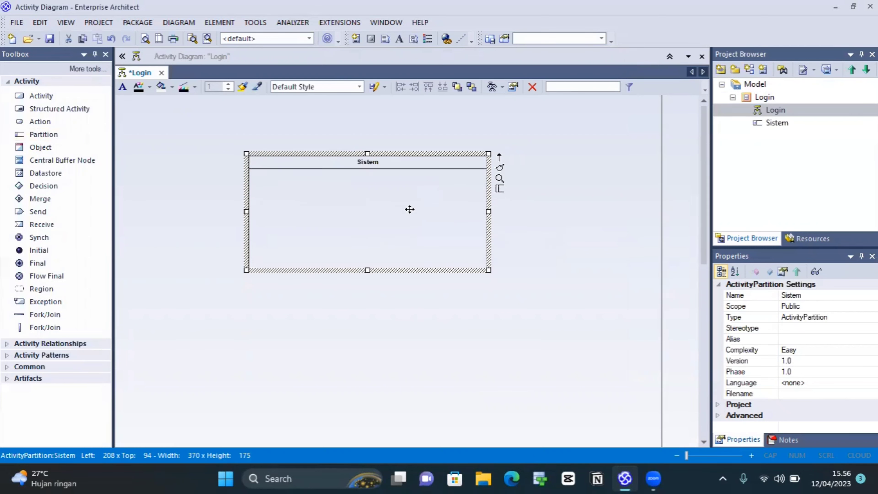
pyautogui.moveTo(396, 210); pyautogui.dragTo(287, 176)
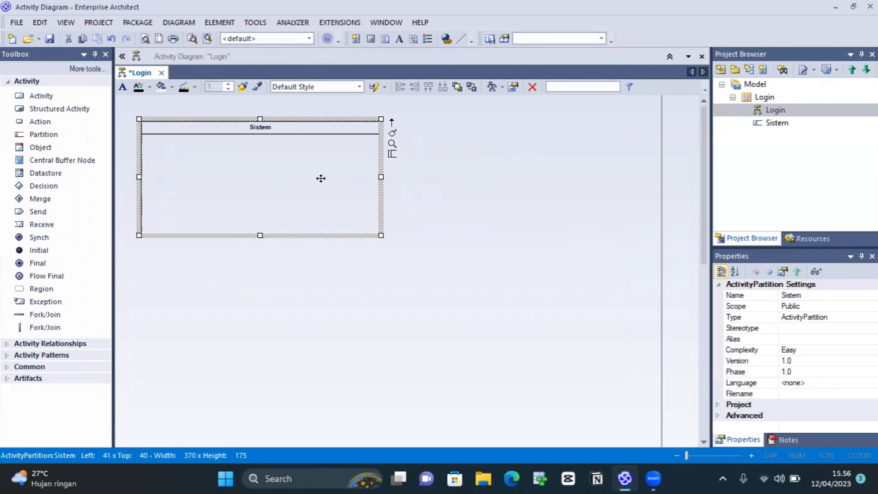
pyautogui.moveTo(381, 178); pyautogui.dragTo(299, 178)
pyautogui.moveTo(214, 236); pyautogui.dragTo(230, 344)
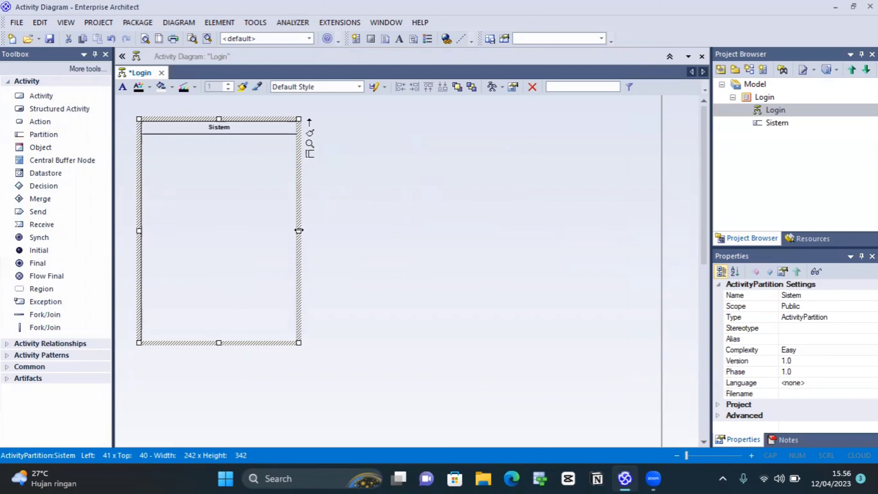
pyautogui.moveTo(298, 230); pyautogui.dragTo(301, 230)
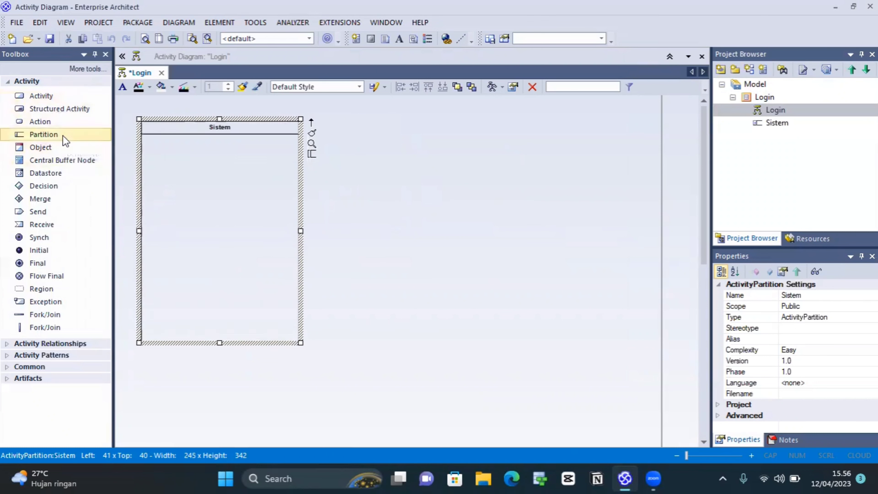
# - Add a second partition named Customer to the right of the Sistem lane
pyautogui.click(82, 136)
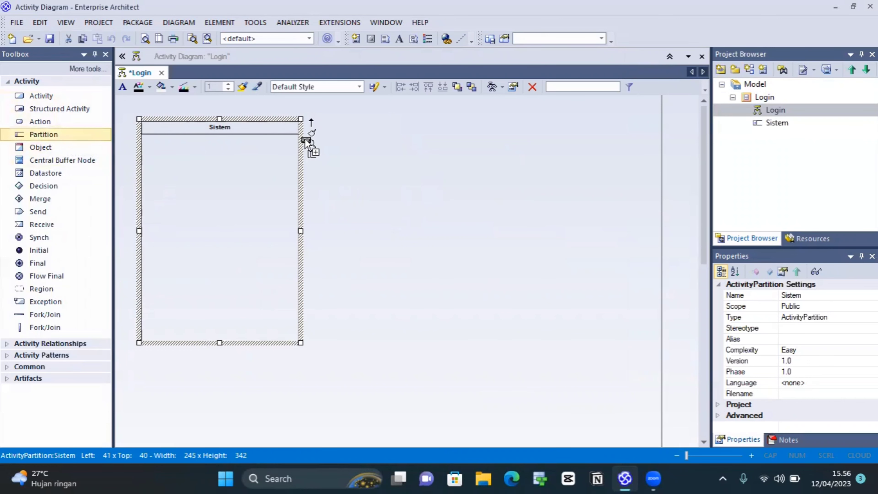
pyautogui.click(384, 182)
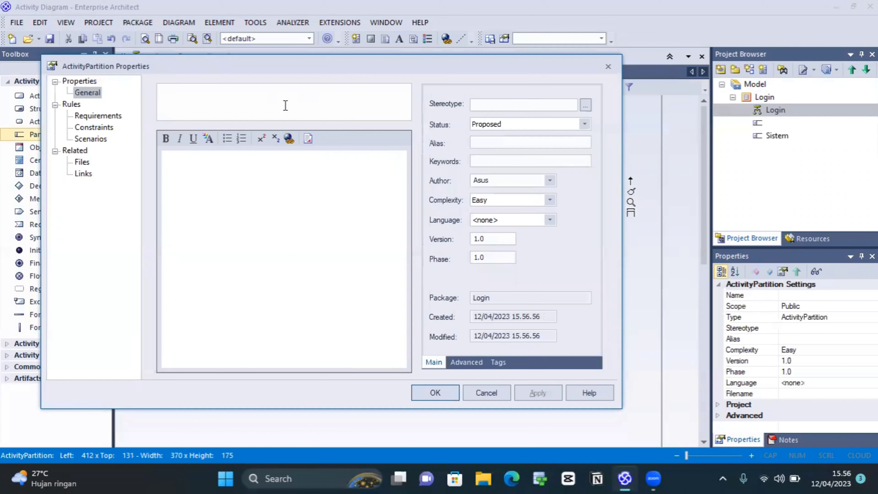
pyautogui.write('P')
pyautogui.press('BackSpace')
pyautogui.write('Customer')
pyautogui.click(435, 394)
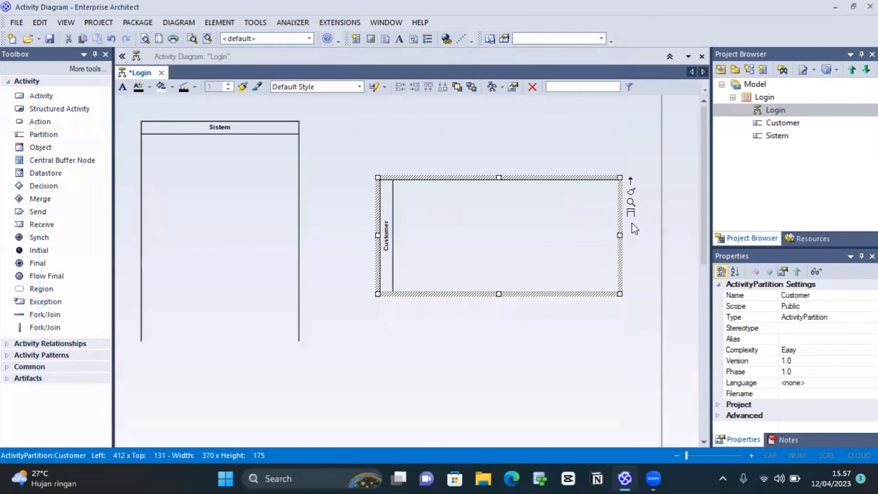
# - Make the Customer partition vertical and place it against the right edge of the Sistem lane, with their headers aligned
pyautogui.click(631, 212)
pyautogui.moveTo(565, 232); pyautogui.dragTo(484, 176)
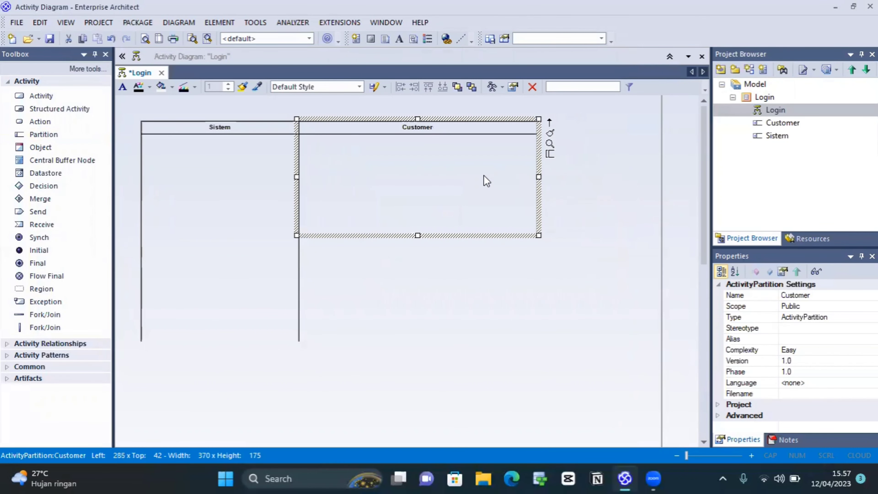
pyautogui.click(493, 346)
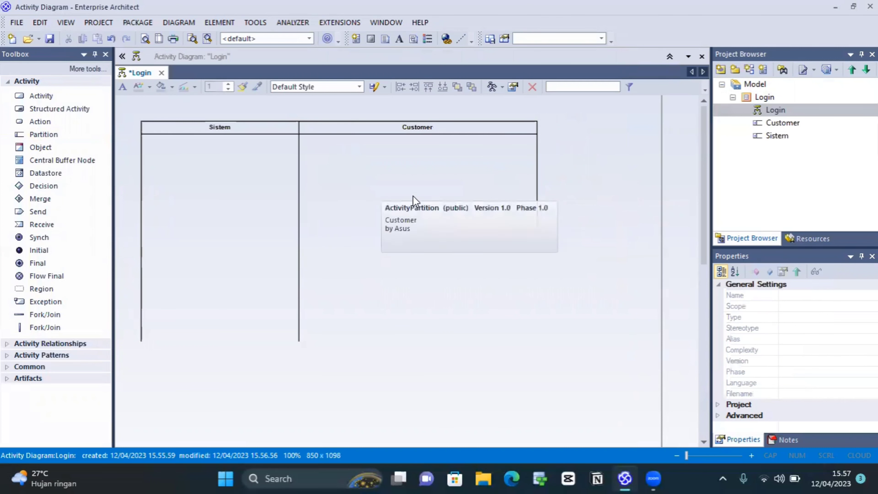
# - Resize the Customer lane to about 327 wide and 341 high, matching the height of Sistem
pyautogui.click(413, 196)
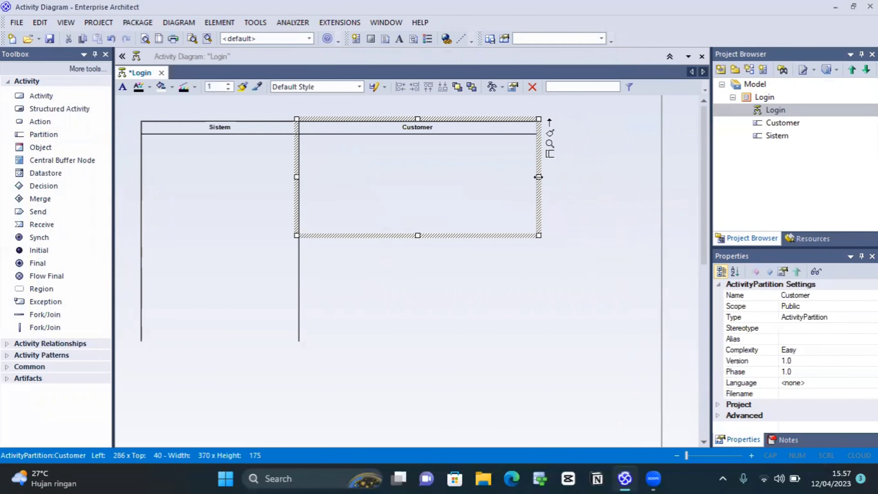
pyautogui.moveTo(538, 176); pyautogui.dragTo(511, 177)
pyautogui.moveTo(405, 234); pyautogui.dragTo(417, 343)
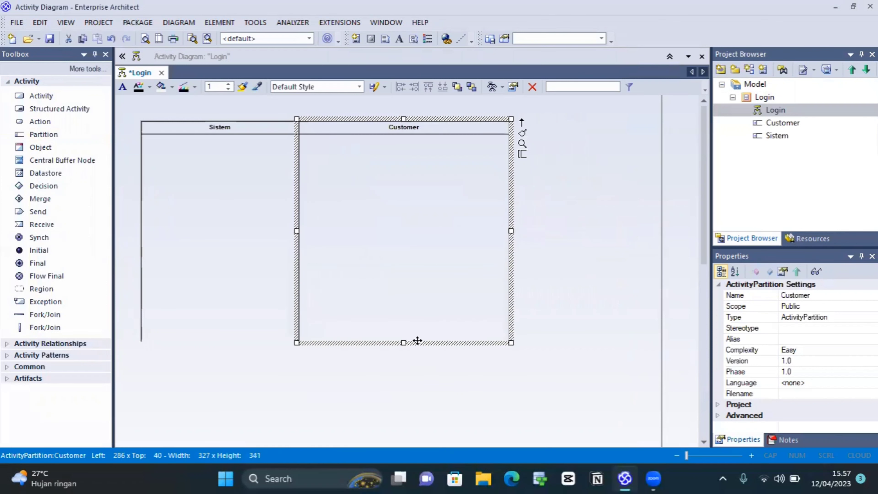
# - Shift the Customer lane slightly to the right and widen the Sistem lane to meet its edge
pyautogui.click(294, 232)
pyautogui.moveTo(301, 231); pyautogui.dragTo(354, 231)
pyautogui.click(339, 231)
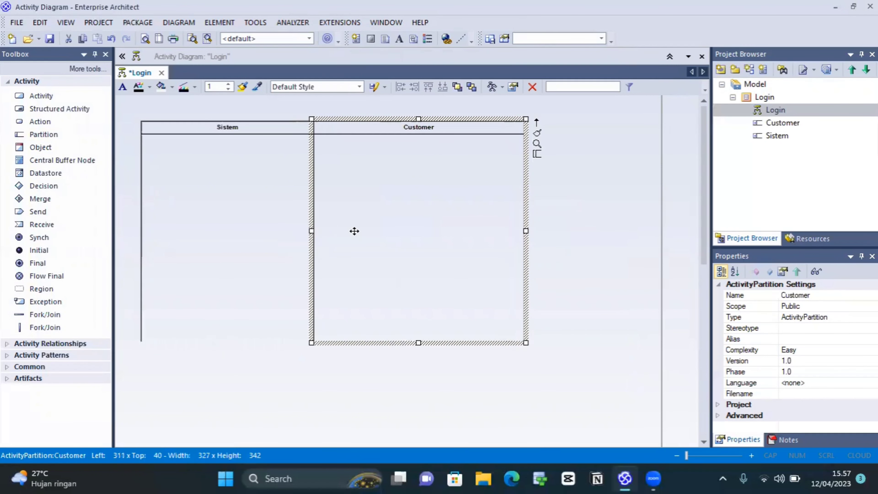
pyautogui.click(354, 362)
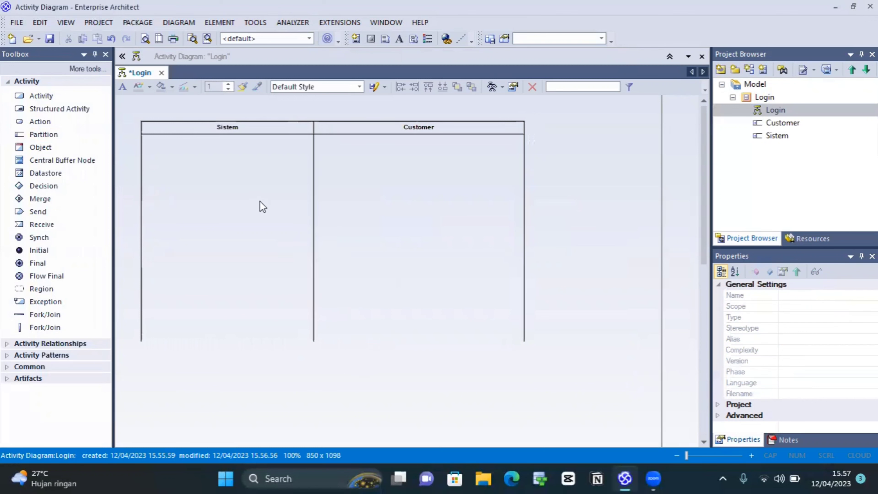
# - Narrow the Customer lane from its right edge to a width of about 292
pyautogui.click(402, 242)
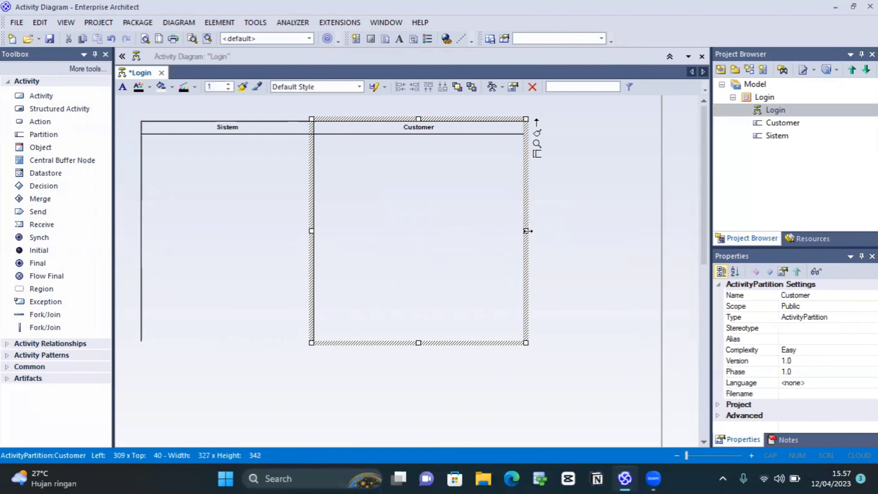
pyautogui.moveTo(526, 230); pyautogui.dragTo(503, 230)
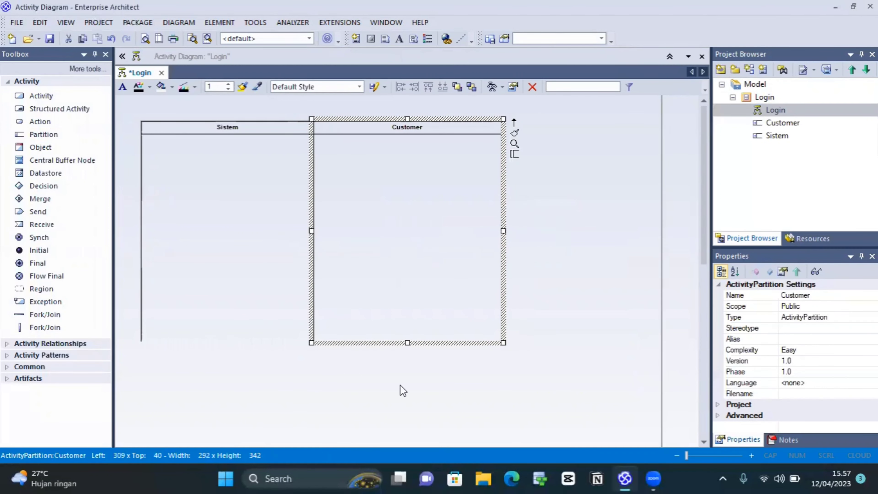
pyautogui.click(391, 400)
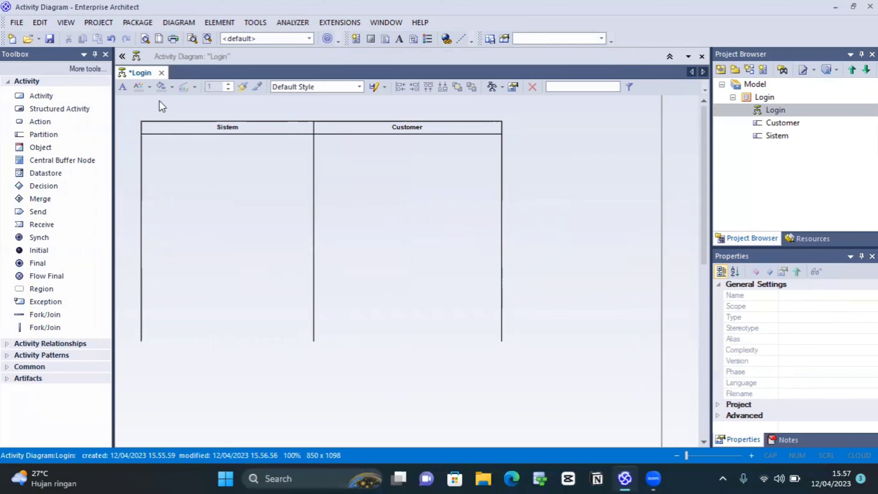
# - Add an initial node named Mulai to the Customer lane and position it near the lane's upper right corner
pyautogui.click(56, 99)
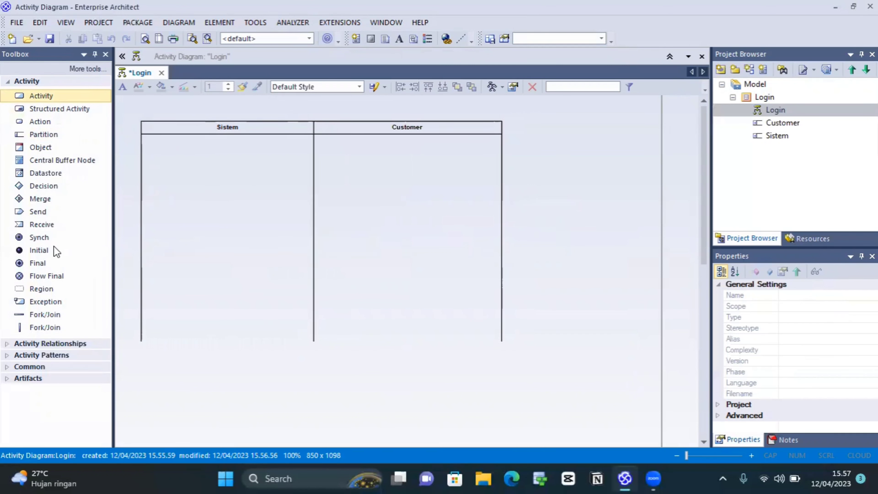
pyautogui.click(36, 253)
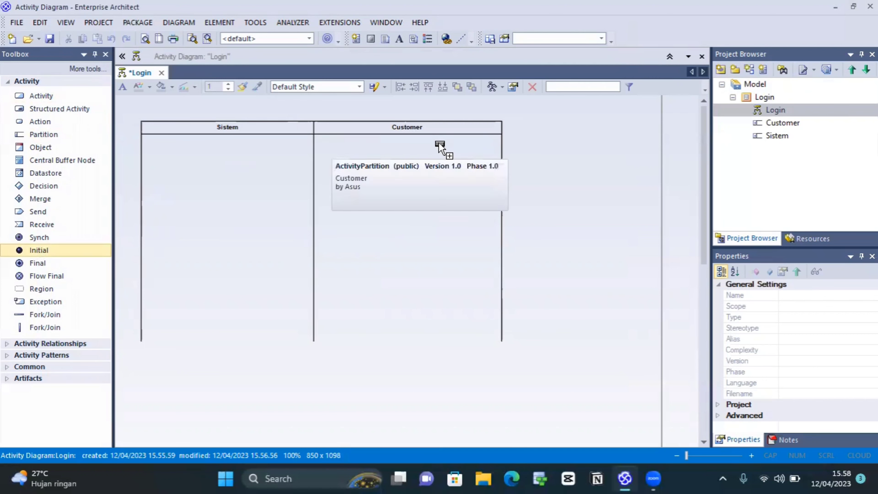
pyautogui.click(452, 144)
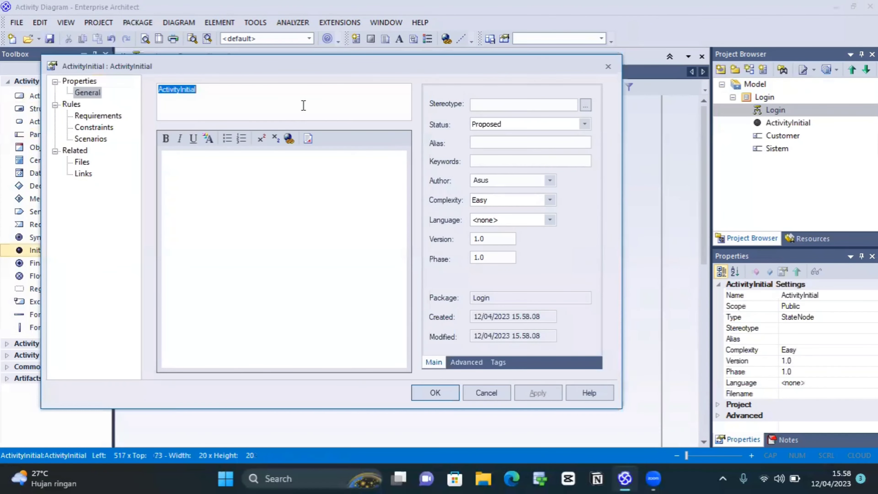
pyautogui.write('Mulai')
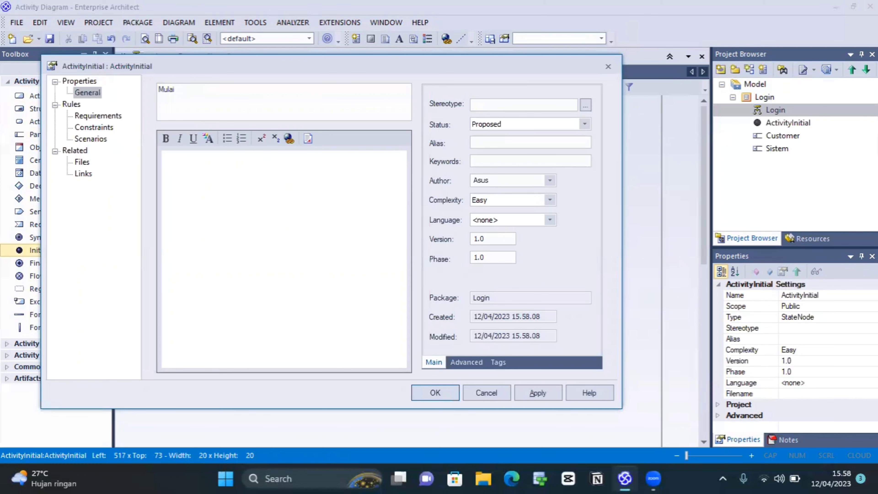
pyautogui.press('Return')
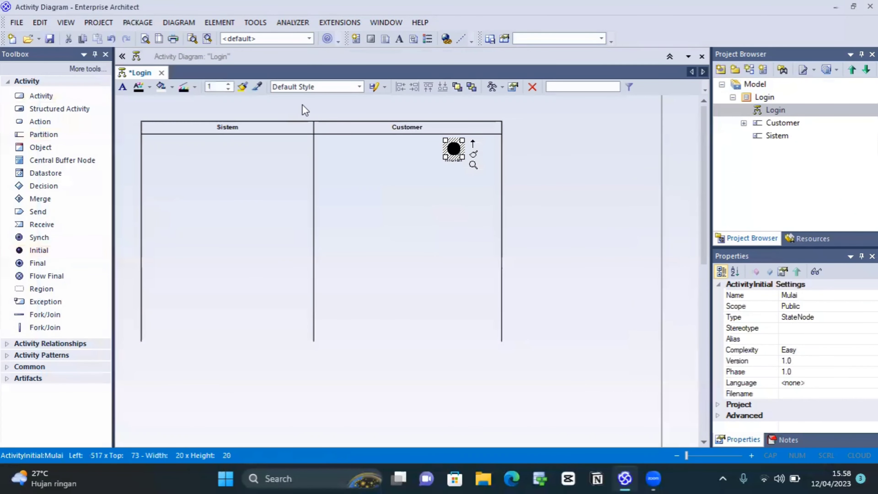
pyautogui.click(488, 211)
pyautogui.moveTo(454, 148); pyautogui.dragTo(469, 153)
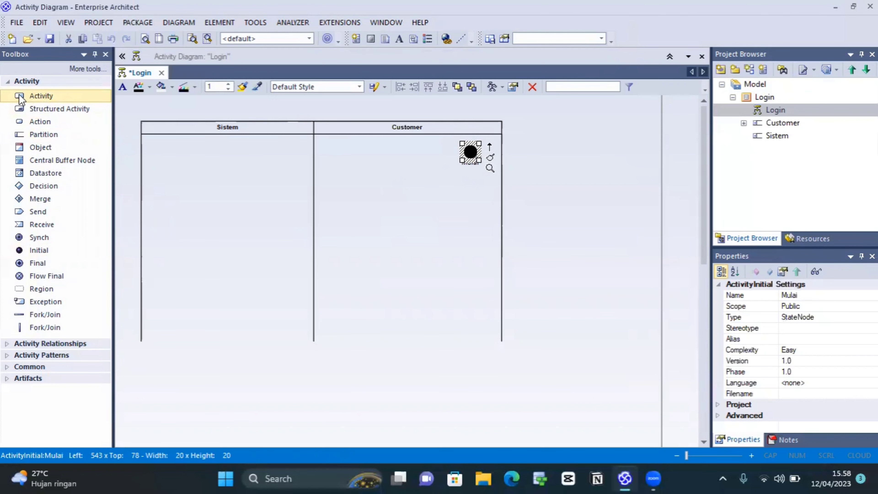
# - Add an activity named "masuk ke sistem" to the upper part of the Customer lane
pyautogui.click(357, 157)
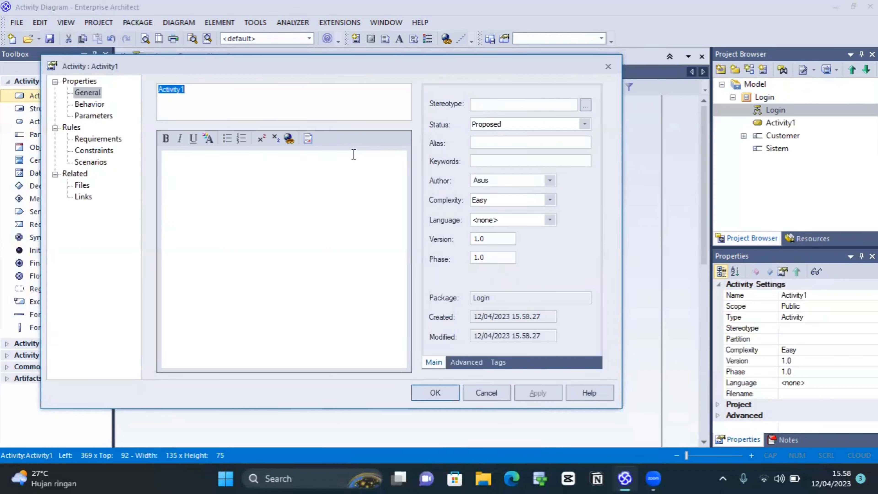
pyautogui.write('masuk ke sist')
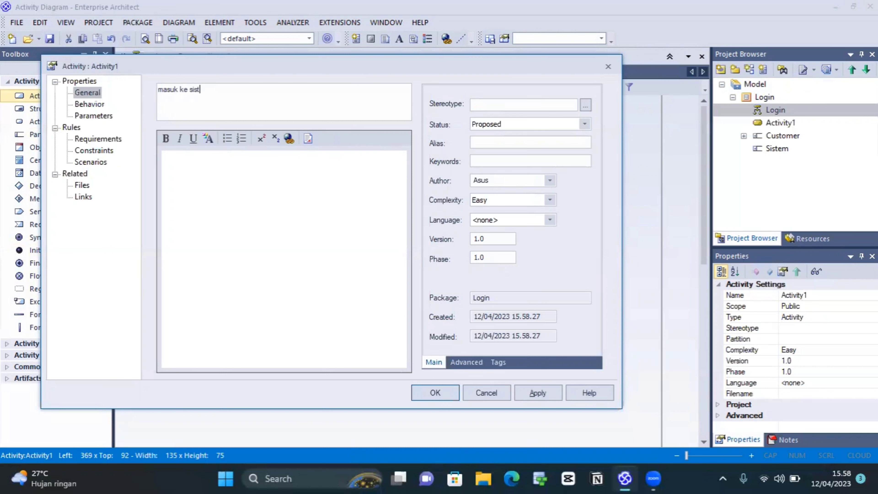
pyautogui.write('em')
pyautogui.click(439, 389)
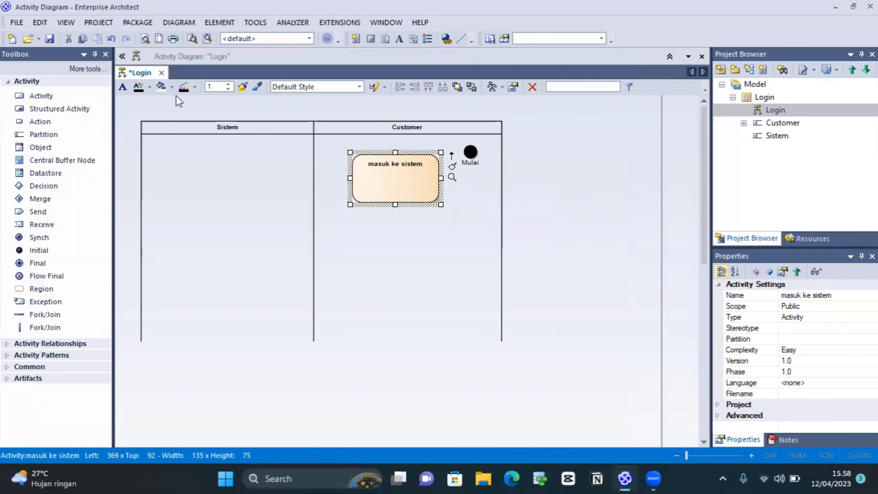
# - Fill the "masuk ke sistem" activity with light blue and shrink it to about 108 by 50 near the lane's top
pyautogui.click(172, 87)
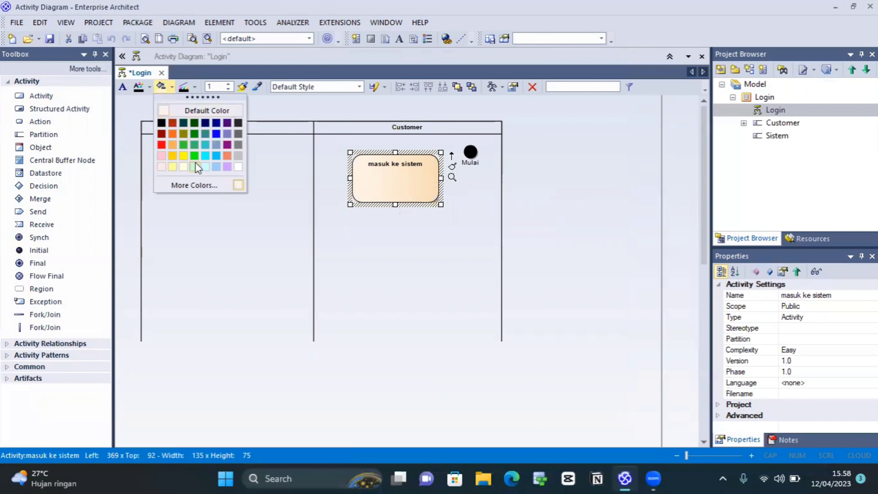
pyautogui.click(218, 156)
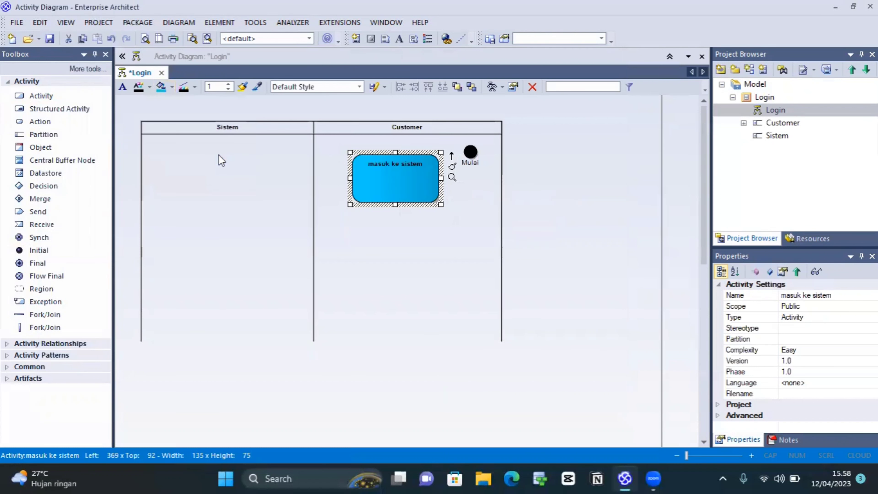
pyautogui.click(172, 87)
pyautogui.click(211, 168)
pyautogui.click(212, 170)
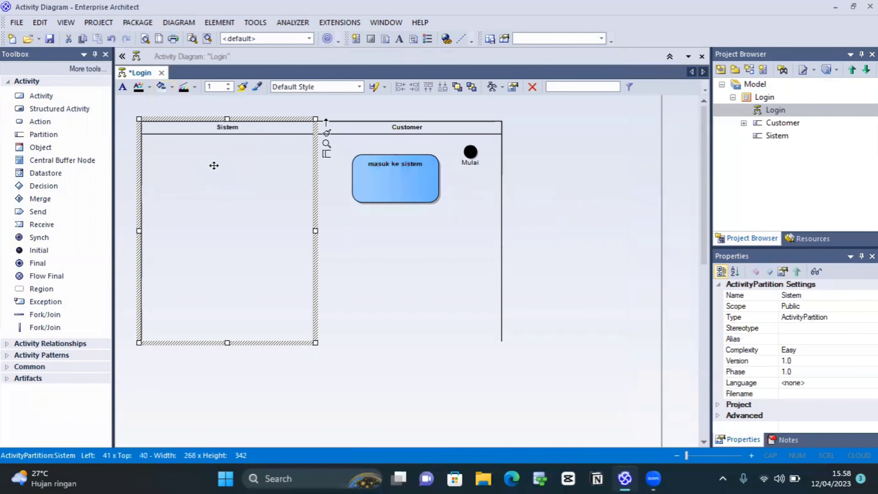
pyautogui.click(372, 175)
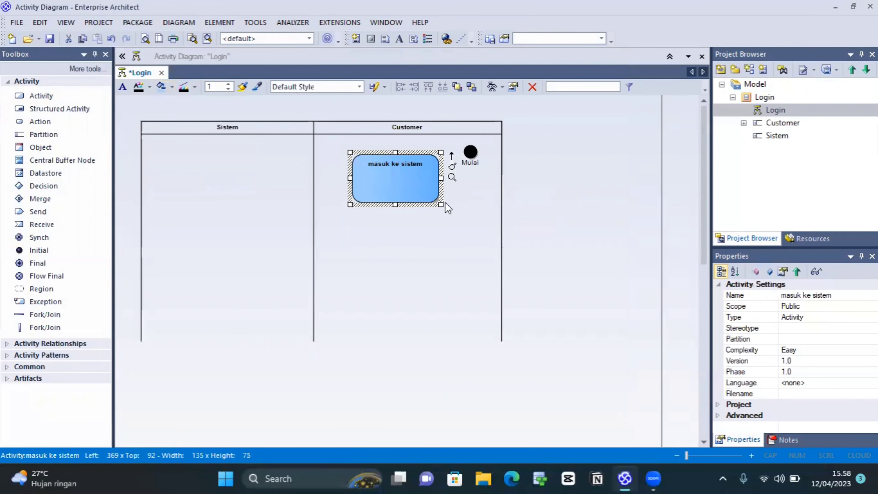
pyautogui.moveTo(441, 204); pyautogui.dragTo(412, 162)
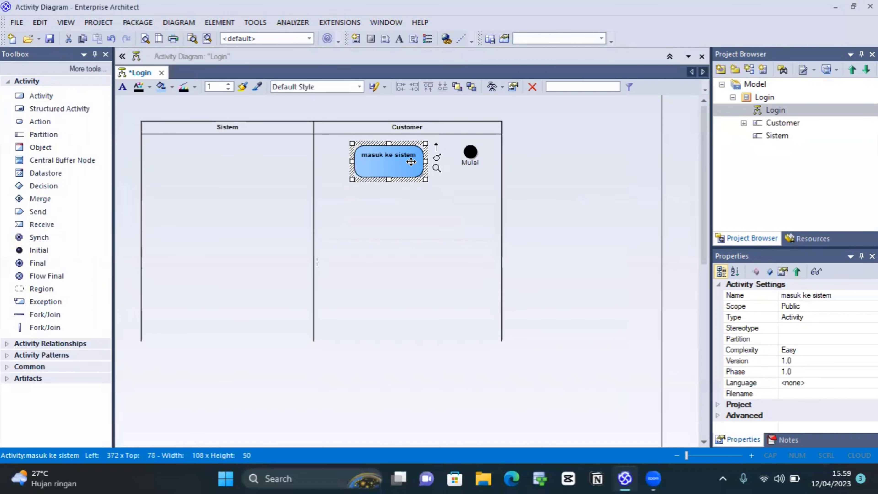
# - Nudge Mulai slightly down and connect it to "masuk ke sistem" with a straight, horizontal control flow
pyautogui.click(463, 217)
pyautogui.moveTo(469, 152); pyautogui.dragTo(470, 158)
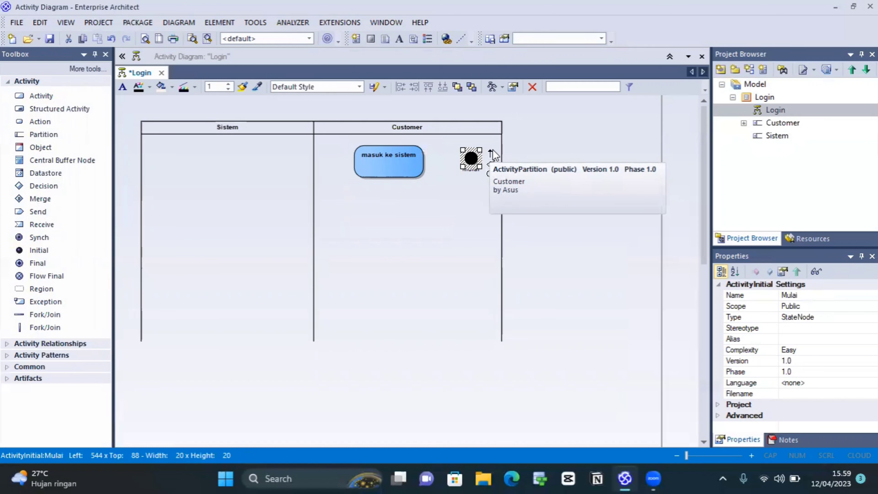
pyautogui.moveTo(490, 150); pyautogui.dragTo(414, 159)
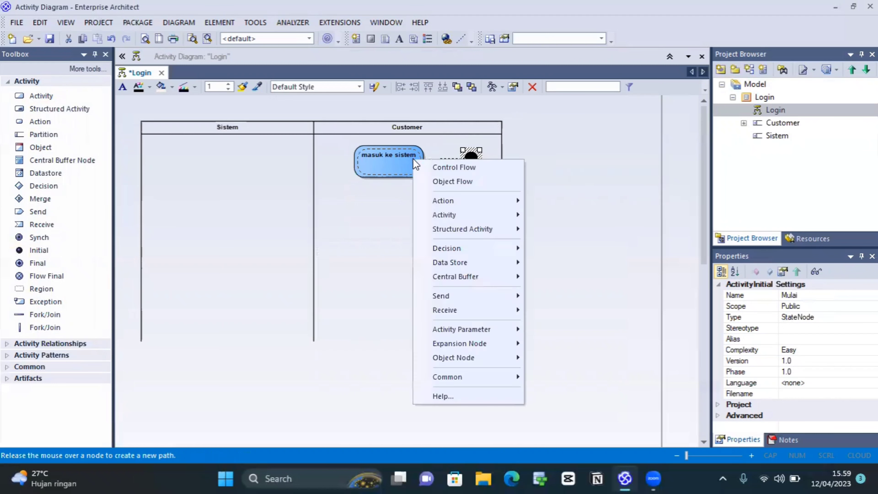
pyautogui.click(446, 167)
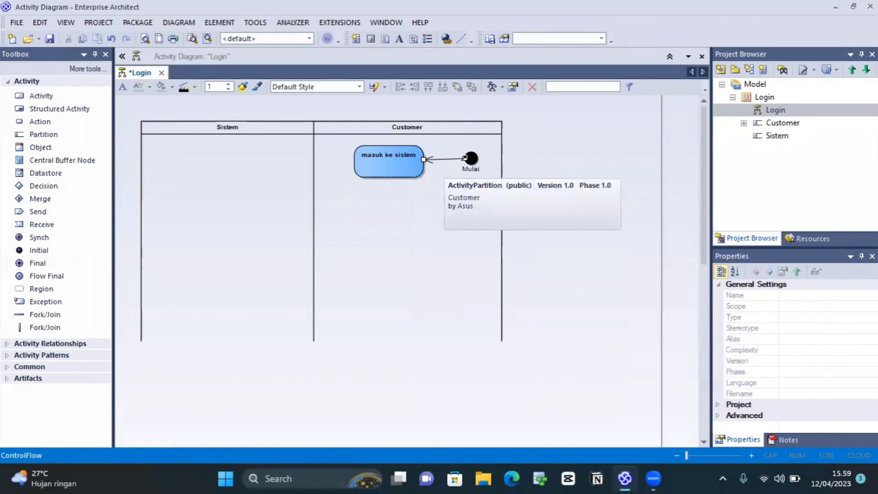
pyautogui.moveTo(445, 159); pyautogui.dragTo(445, 162)
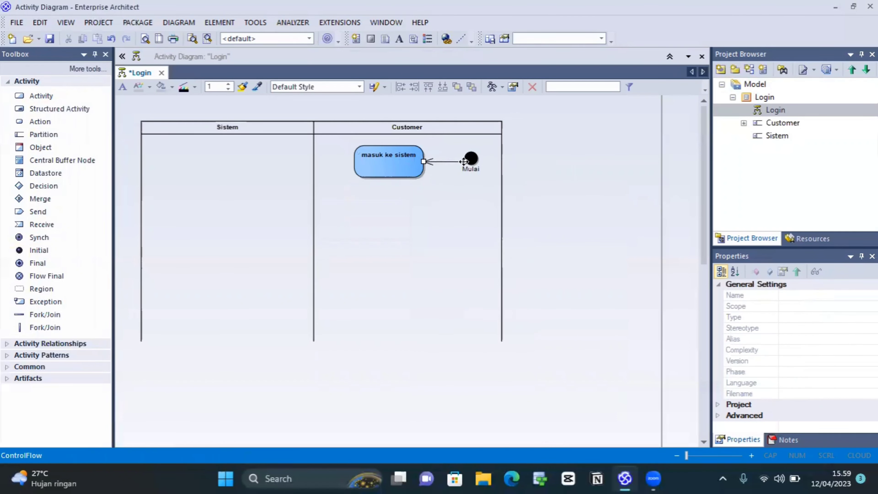
# - Add an activity named "menampilkan homepage" to the upper part of the Sistem lane
pyautogui.moveTo(62, 97); pyautogui.dragTo(194, 150)
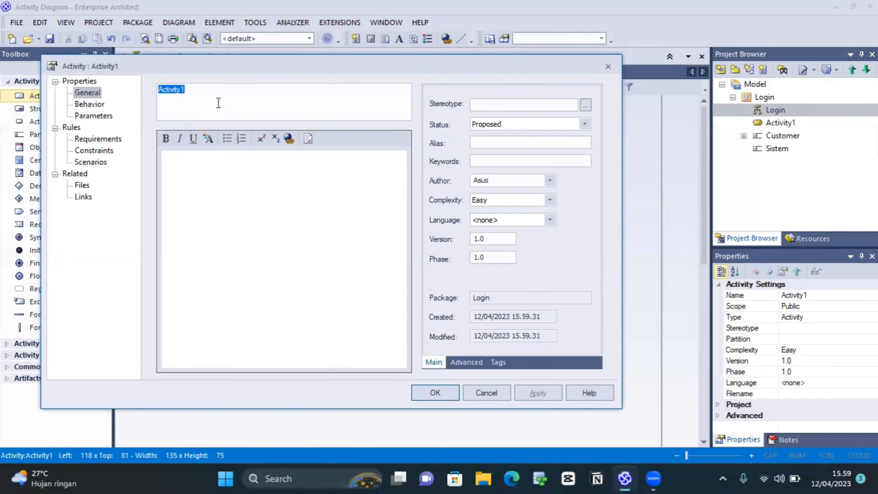
pyautogui.write('menampilka')
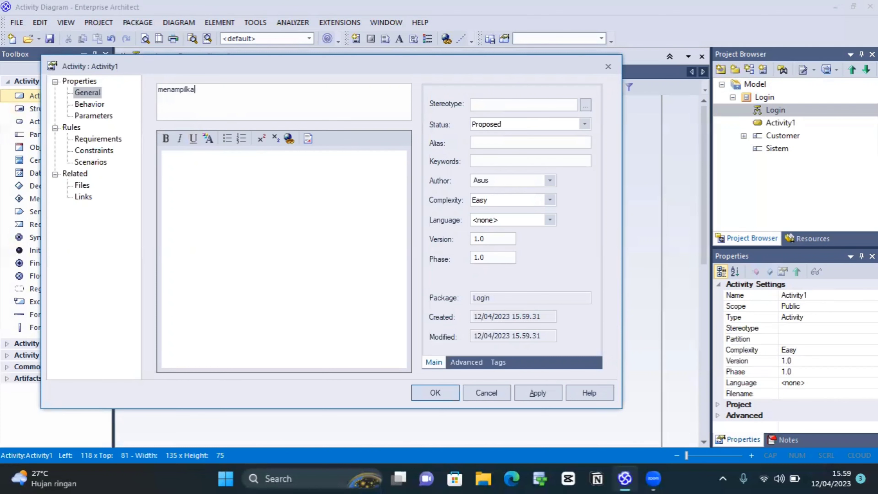
pyautogui.write('n homepage')
pyautogui.press('Return')
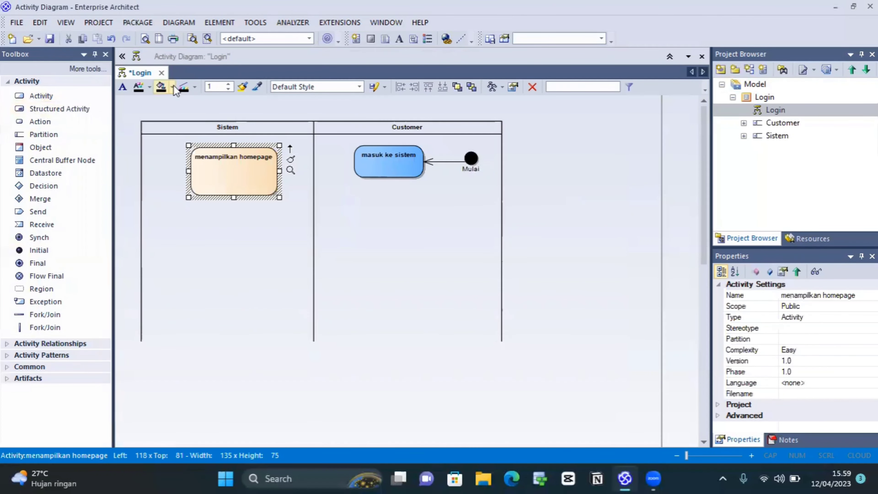
# - Fill "menampilkan homepage" with light blue and shrink it to about 118 by 54, level with "masuk ke sistem"
pyautogui.click(172, 87)
pyautogui.click(216, 166)
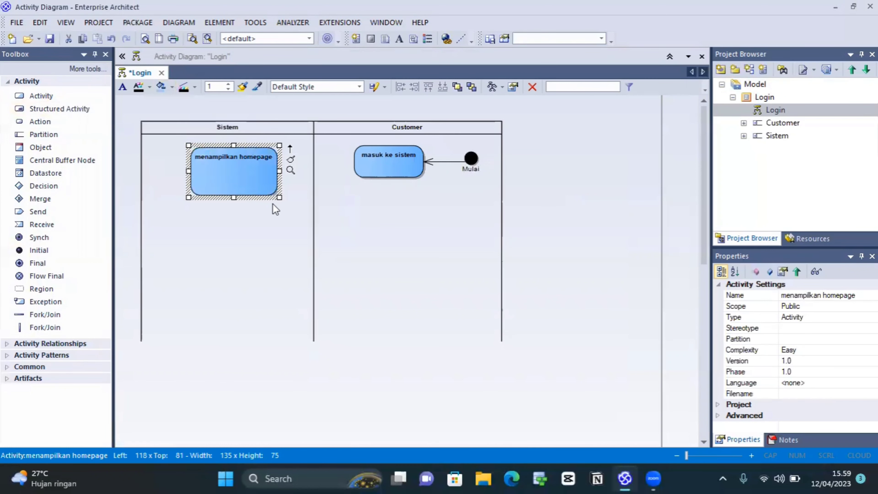
pyautogui.moveTo(280, 197); pyautogui.dragTo(242, 168)
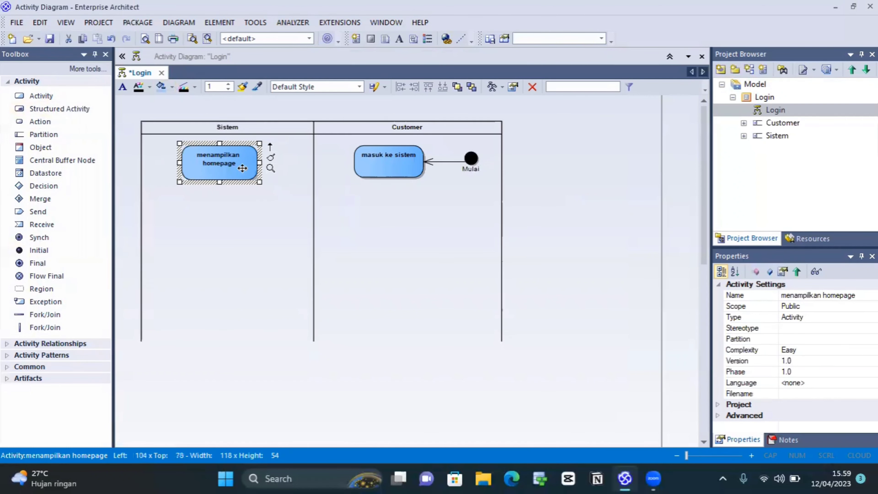
# - Connect "masuk ke sistem" to "menampilkan homepage" with a control flow
pyautogui.click(402, 171)
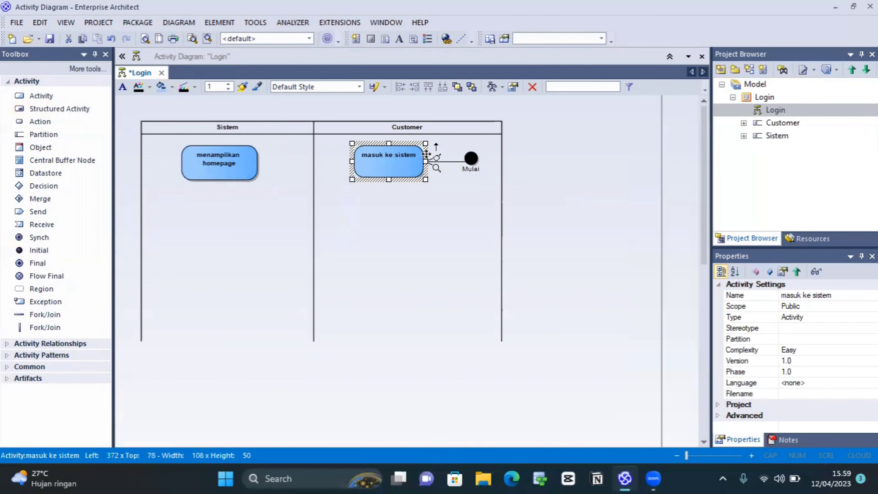
pyautogui.moveTo(436, 144); pyautogui.dragTo(243, 161)
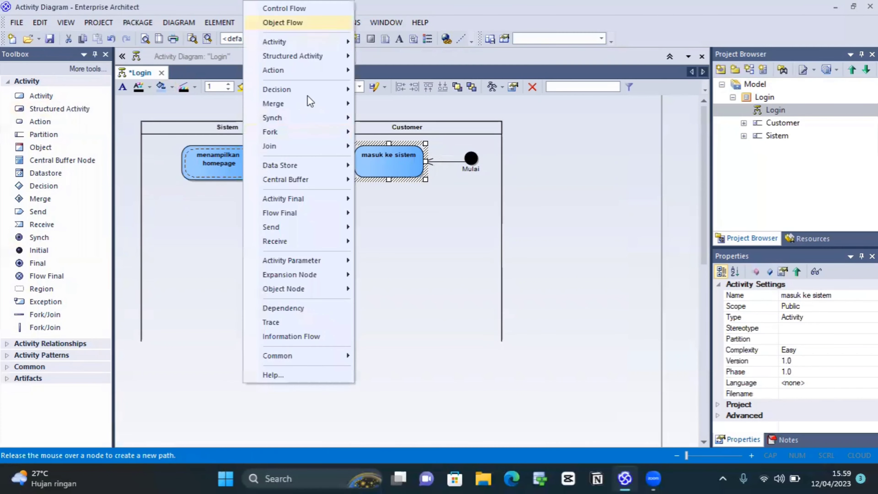
pyautogui.click(301, 8)
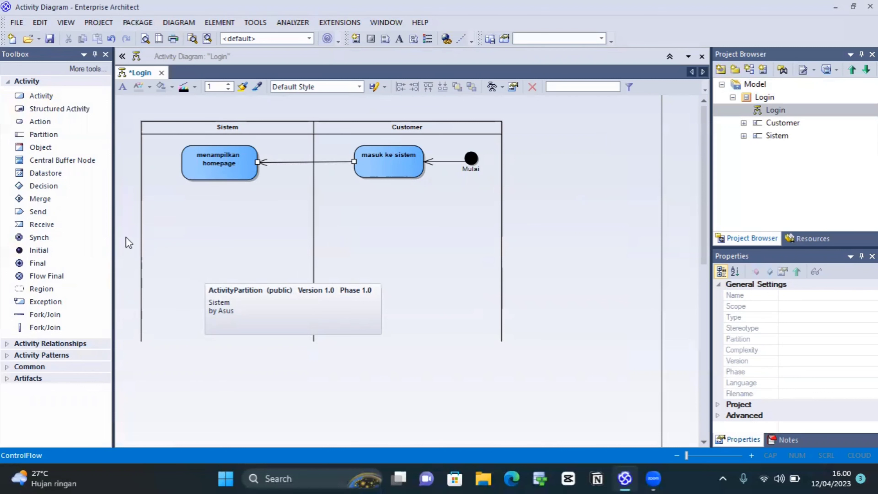
# - Add an unnamed decision node and place it in the lower part of the Customer lane
pyautogui.click(50, 189)
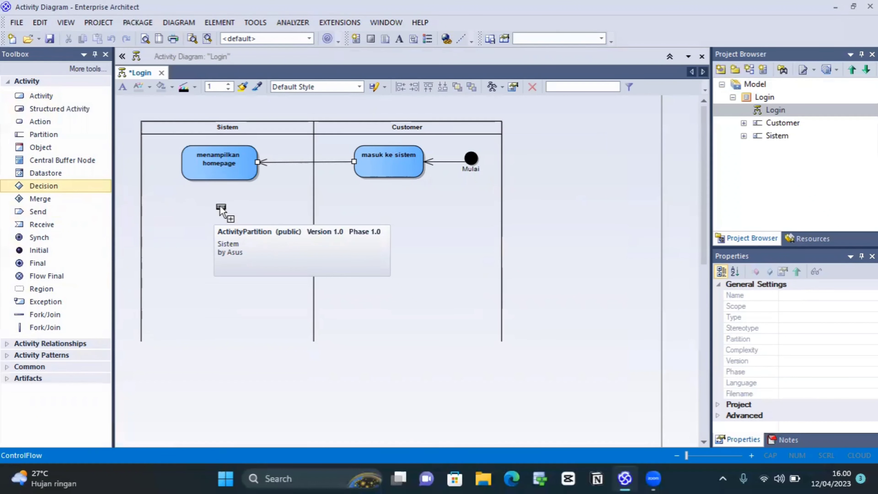
pyautogui.click(222, 222)
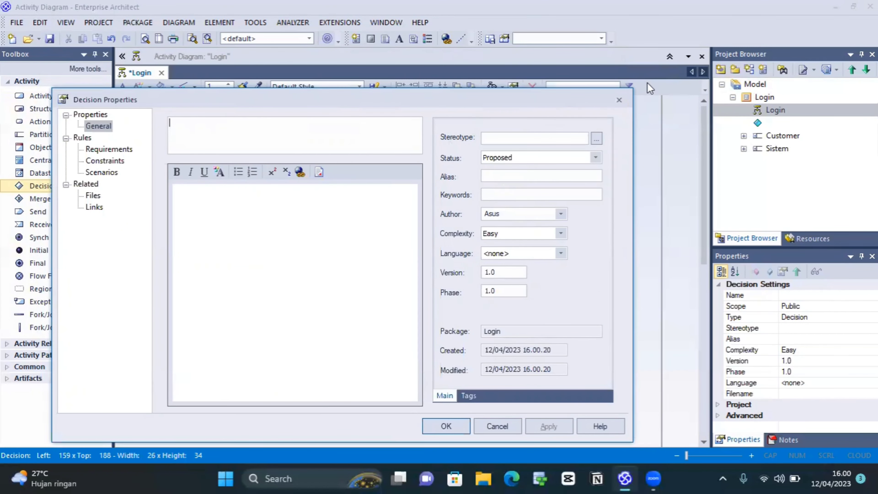
pyautogui.click(622, 100)
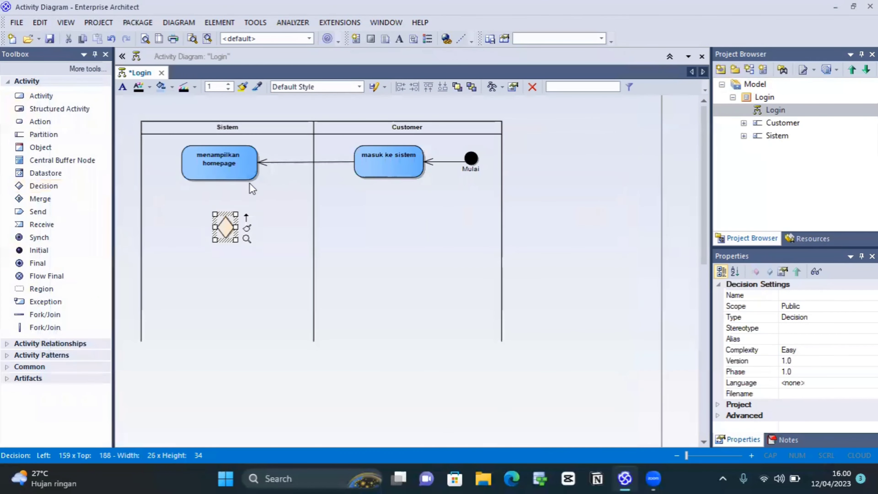
pyautogui.moveTo(223, 228); pyautogui.dragTo(365, 279)
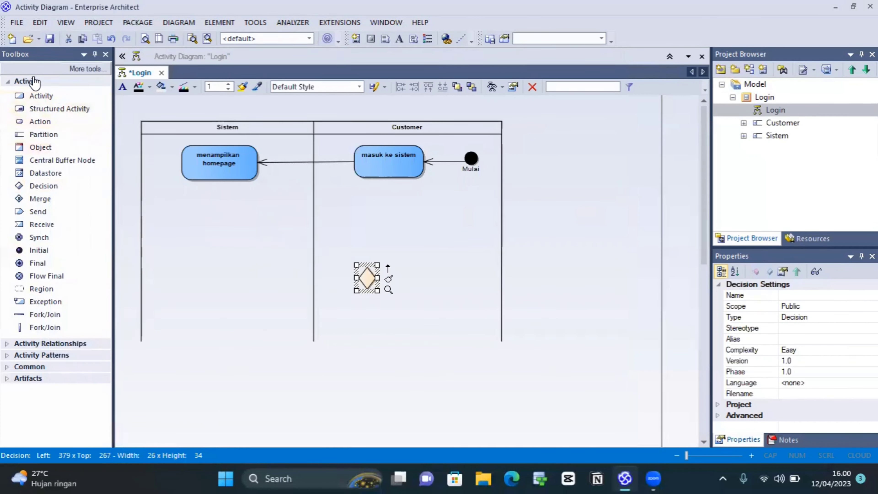
# - Add an activity named 'Menekam tombol "login"' to the Customer lane, above the decision node
pyautogui.click(63, 99)
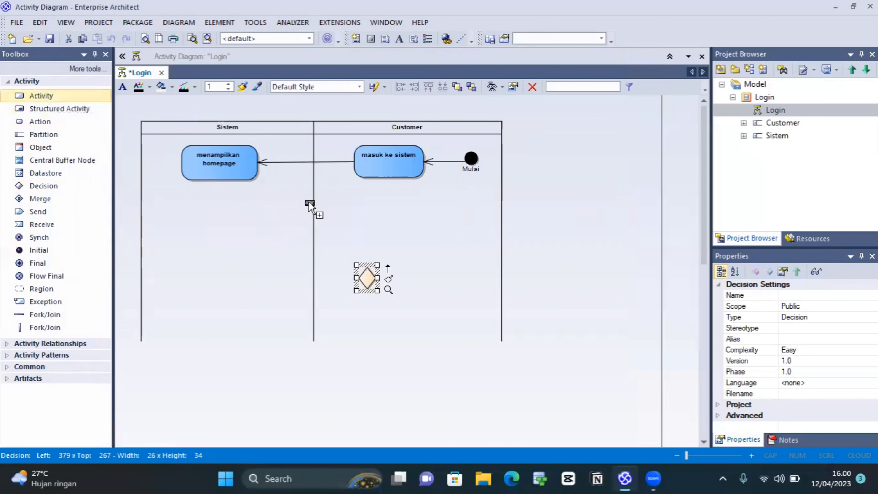
pyautogui.click(391, 221)
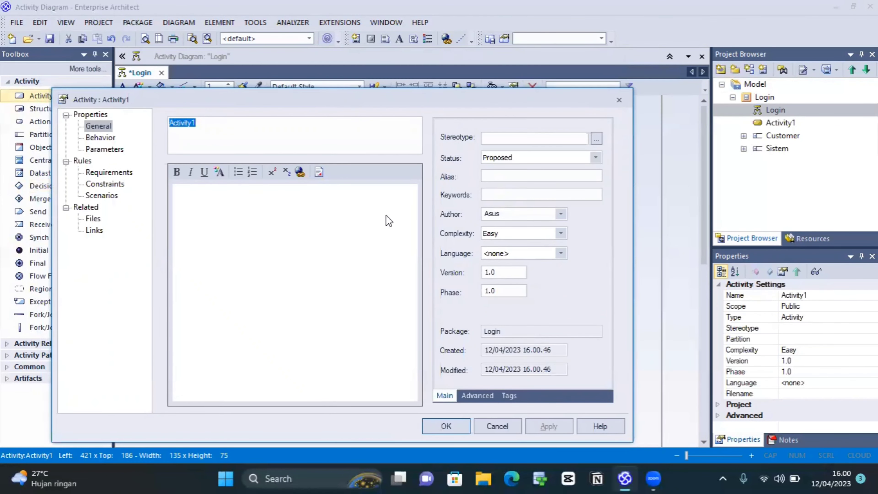
pyautogui.write('Menekam to')
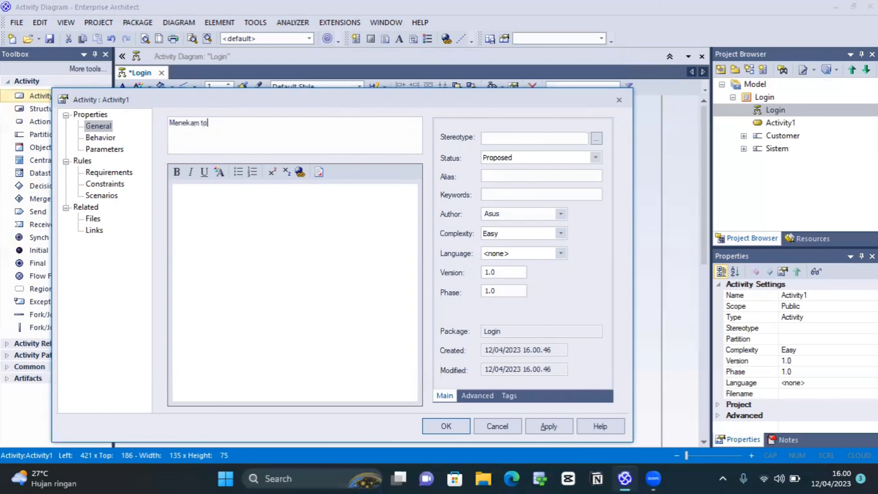
pyautogui.write('mbol ')
pyautogui.write('login"')
pyautogui.press('Return')
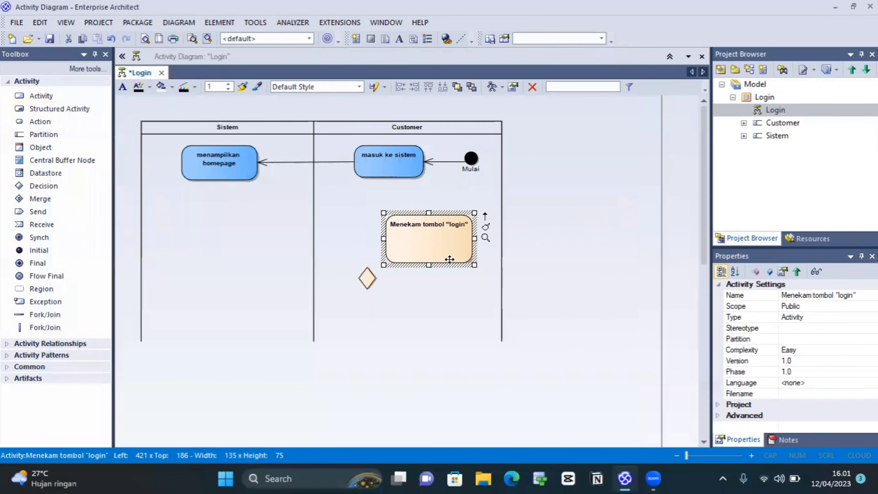
# - Shrink the 'Menekam tombol "login"' activity to about 114 by 53 below "masuk ke sistem" and fill it with light blue
pyautogui.moveTo(475, 265); pyautogui.dragTo(372, 211)
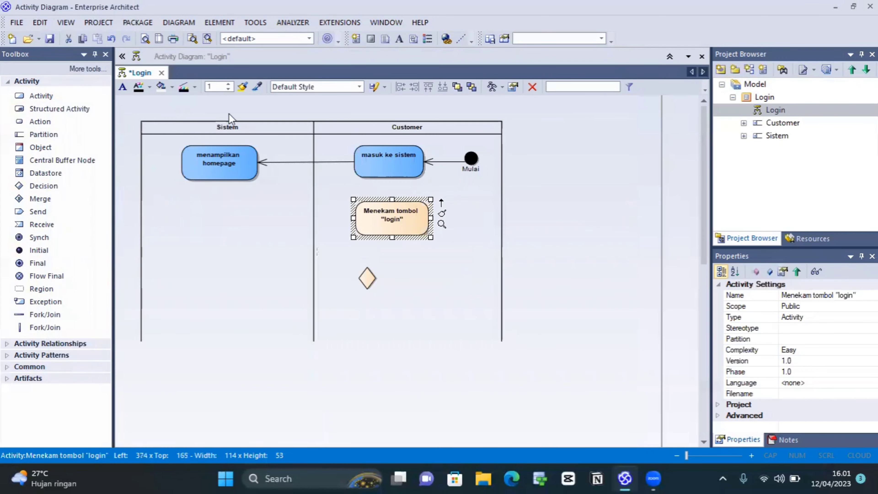
pyautogui.click(172, 87)
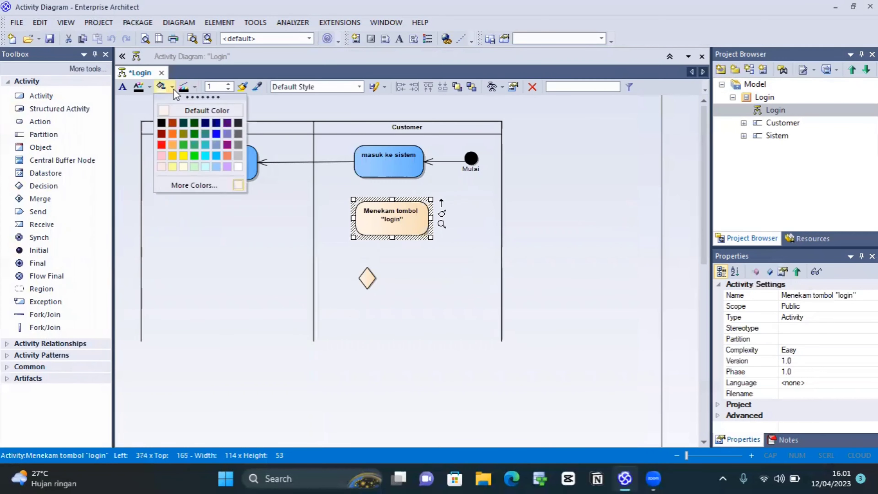
pyautogui.click(215, 165)
# - Try a diagonal control flow from "menampilkan homepage" to 'Menekam tombol "login"' and delete it from the model
pyautogui.click(221, 168)
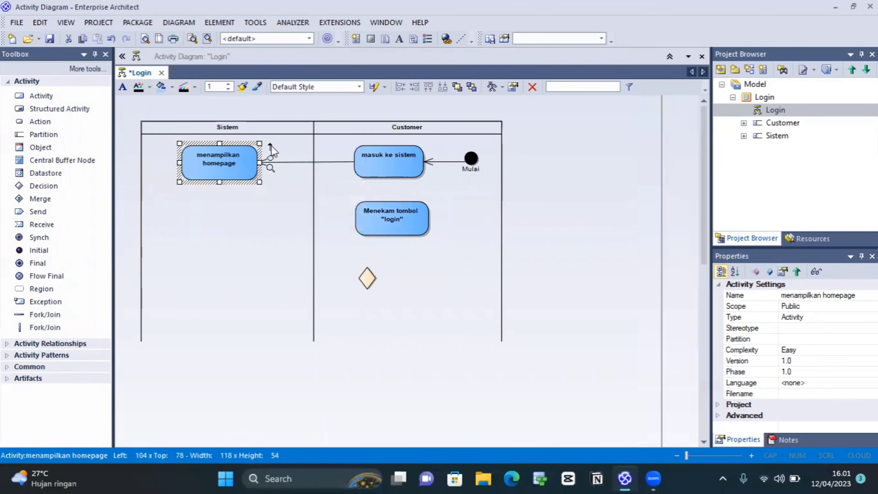
pyautogui.moveTo(270, 145); pyautogui.dragTo(372, 216)
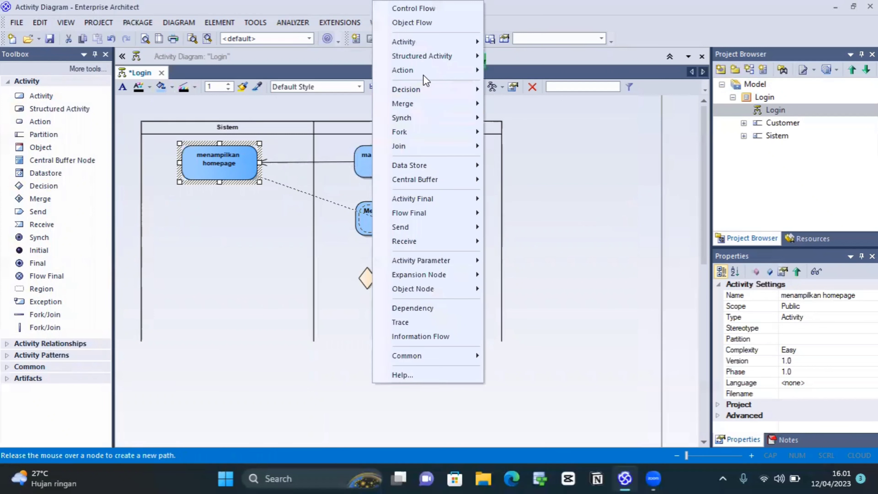
pyautogui.click(424, 9)
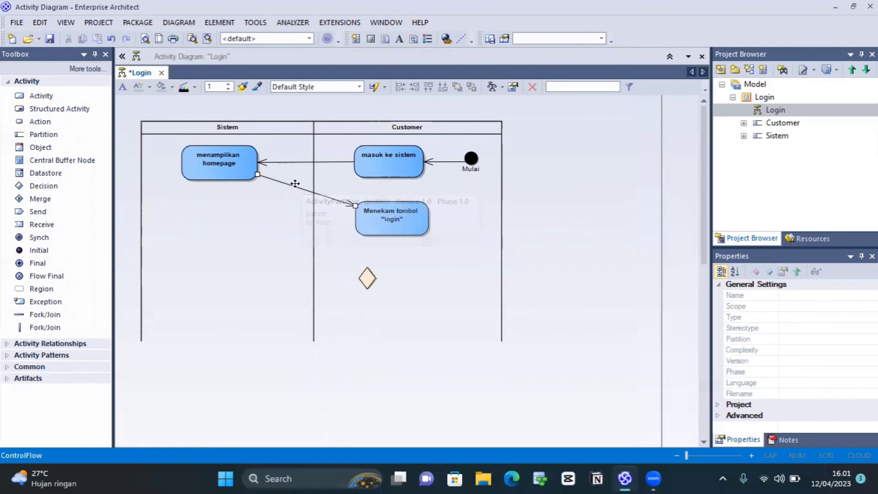
pyautogui.press('Delete')
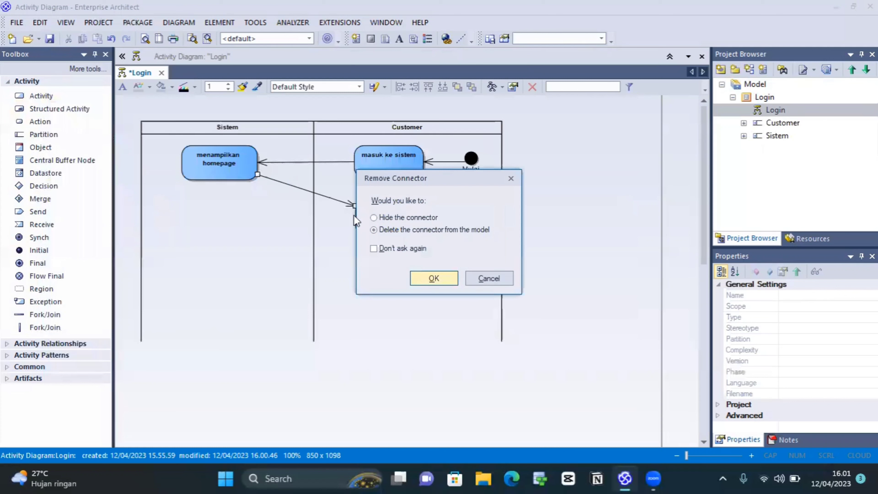
pyautogui.click(433, 277)
# - Connect "menampilkan homepage" to 'Menekam tombol "login"' with a right-angled control flow leaving the bottom of "menampilkan homepage"
pyautogui.click(225, 172)
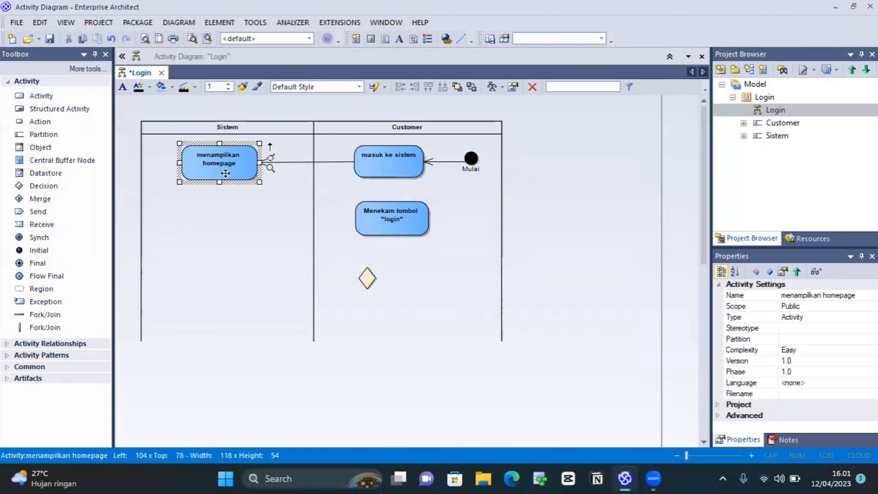
pyautogui.moveTo(270, 144); pyautogui.dragTo(372, 227)
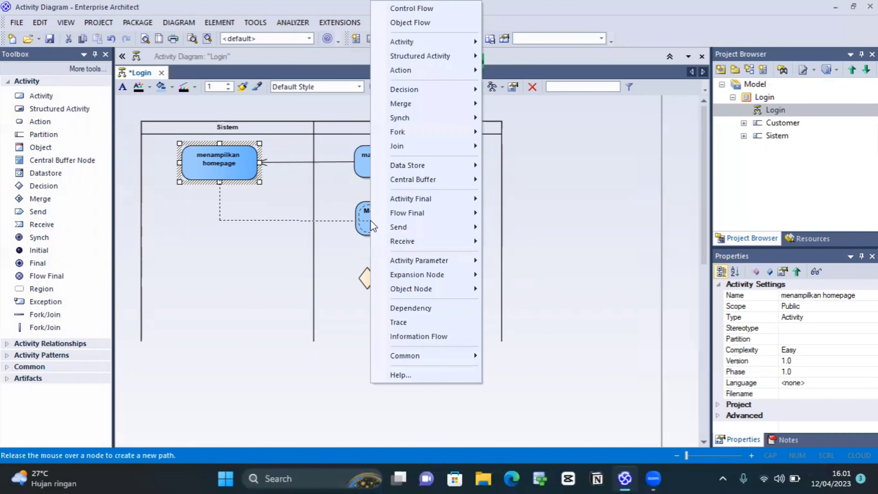
pyautogui.click(417, 9)
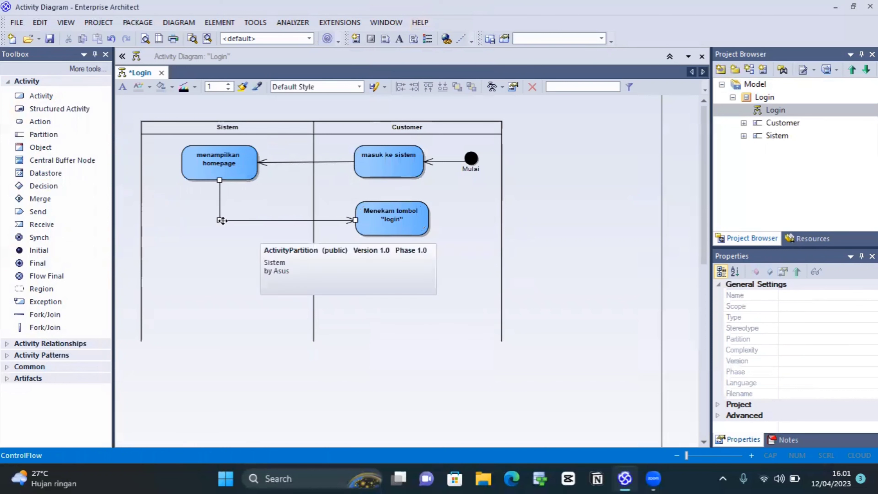
pyautogui.moveTo(218, 218); pyautogui.dragTo(219, 218)
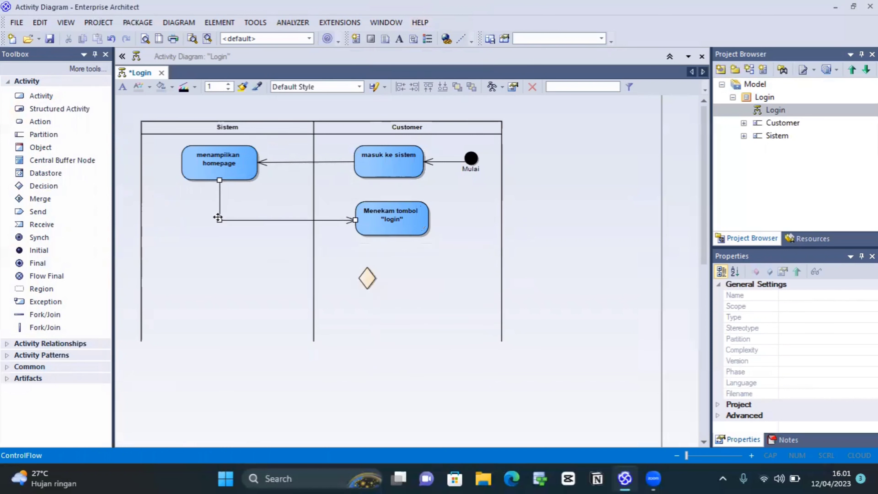
# - Move the decision node further down the Customer lane and raise 'Menekam tombol "login"' slightly, levelling its incoming control flow
pyautogui.click(366, 277)
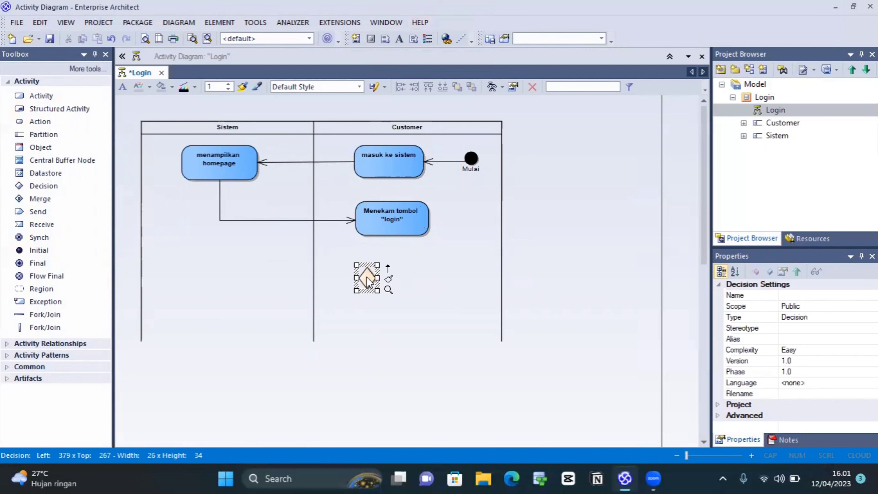
pyautogui.moveTo(367, 277); pyautogui.dragTo(421, 318)
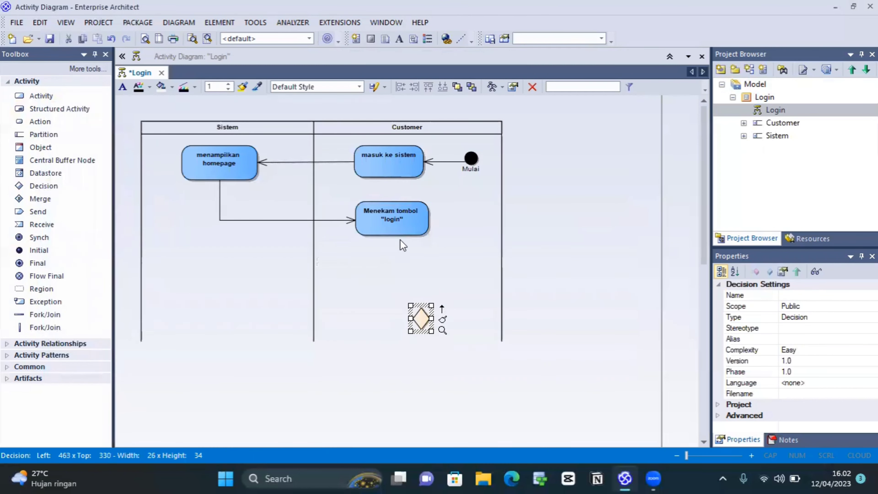
pyautogui.click(376, 219)
pyautogui.moveTo(377, 219); pyautogui.dragTo(377, 210)
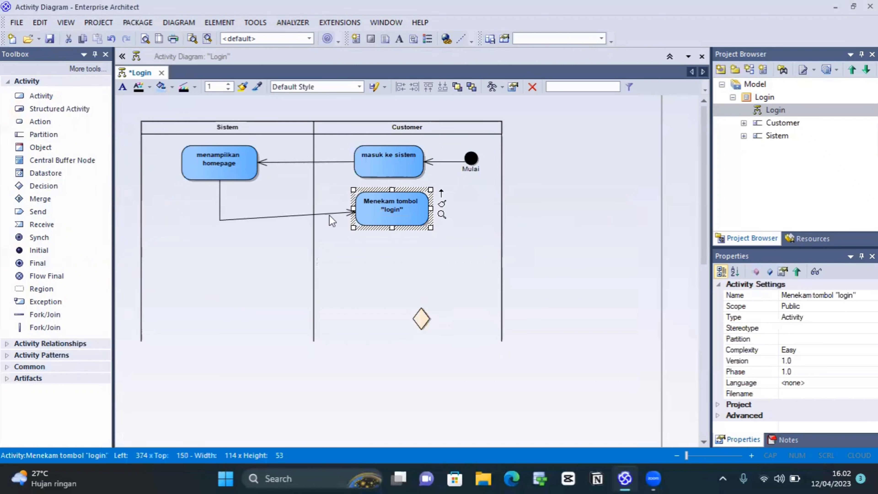
pyautogui.click(252, 217)
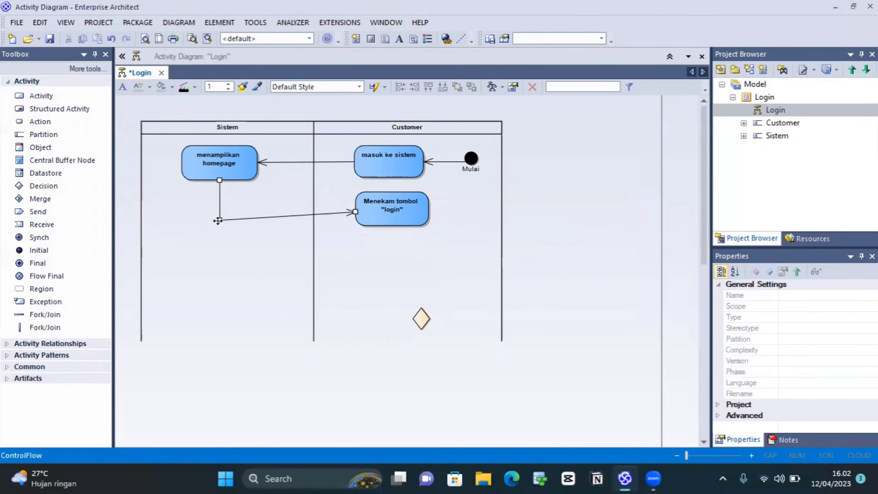
pyautogui.moveTo(217, 220); pyautogui.dragTo(218, 211)
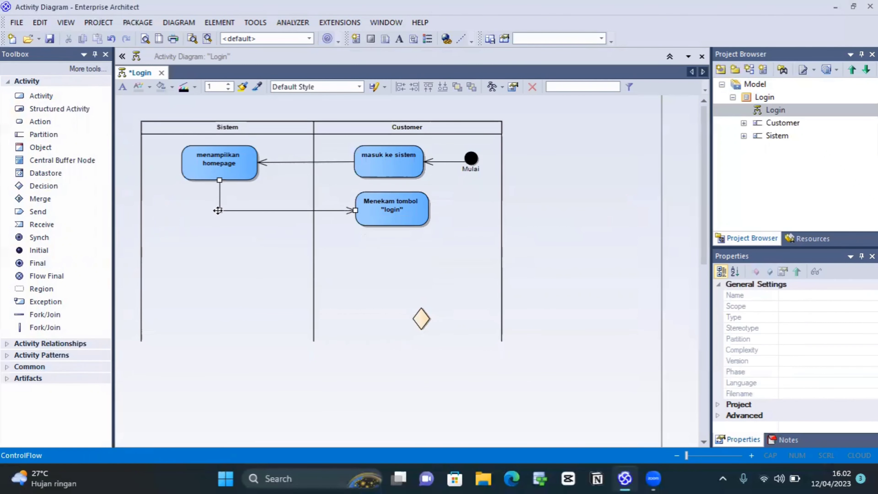
# - Add an activity named "menampilkan formulir login" to the Sistem lane, below "menampilkan homepage"
pyautogui.click(64, 96)
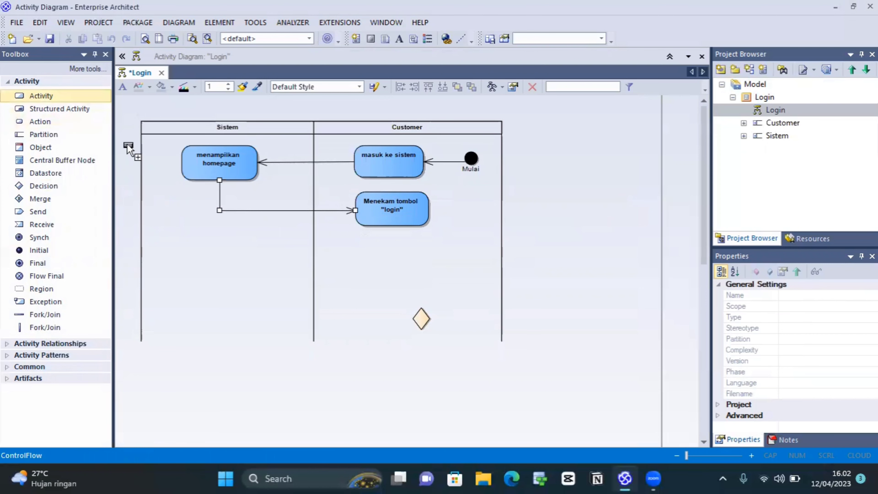
pyautogui.click(212, 239)
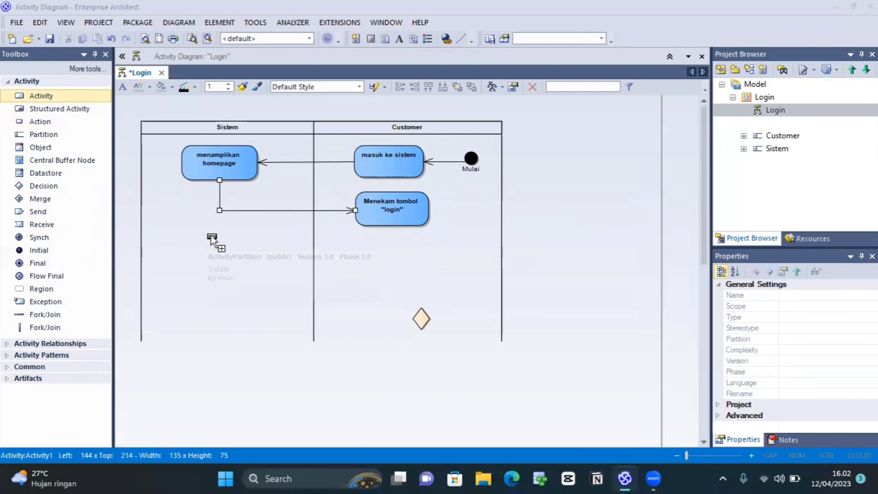
pyautogui.write('m')
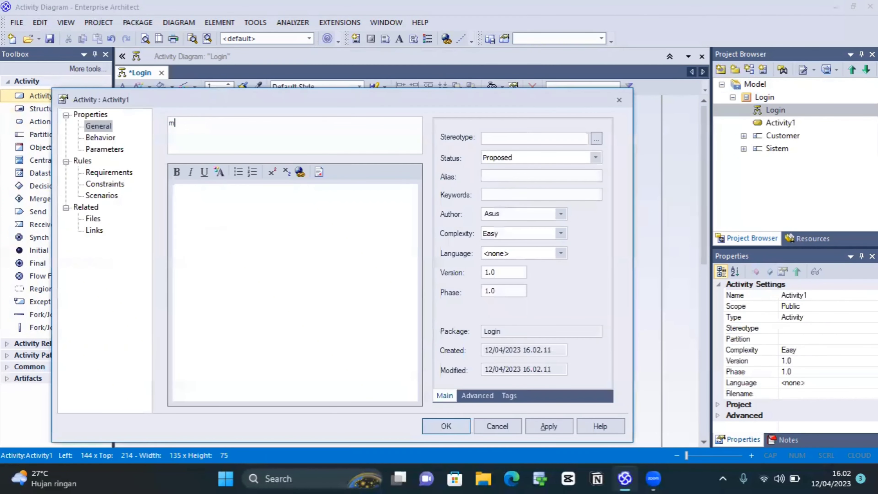
pyautogui.write('enampilkan formulir login')
pyautogui.press('Return')
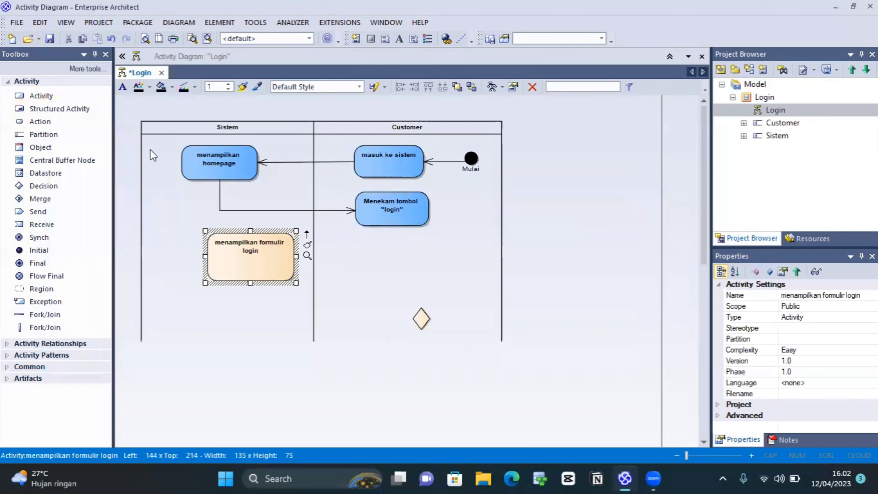
# - Fill "menampilkan formulir login" with light blue and shrink it to about 117 by 52, placed beneath "menampilkan homepage"
pyautogui.click(172, 90)
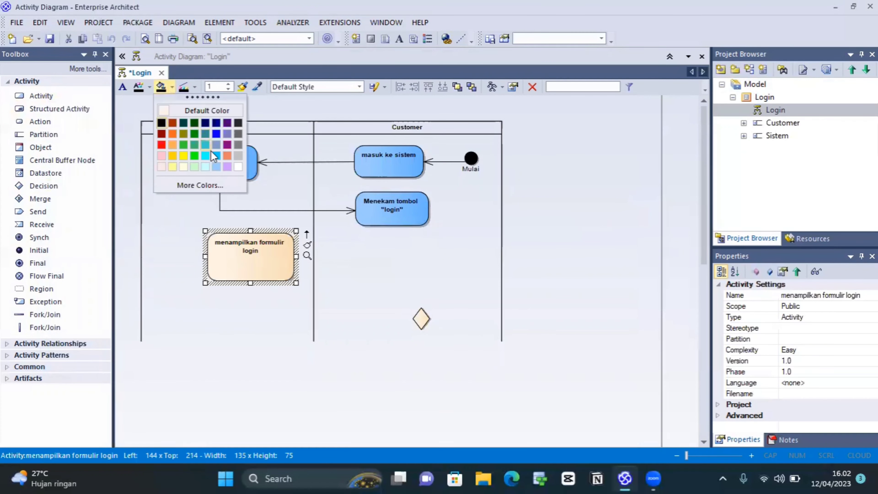
pyautogui.click(217, 164)
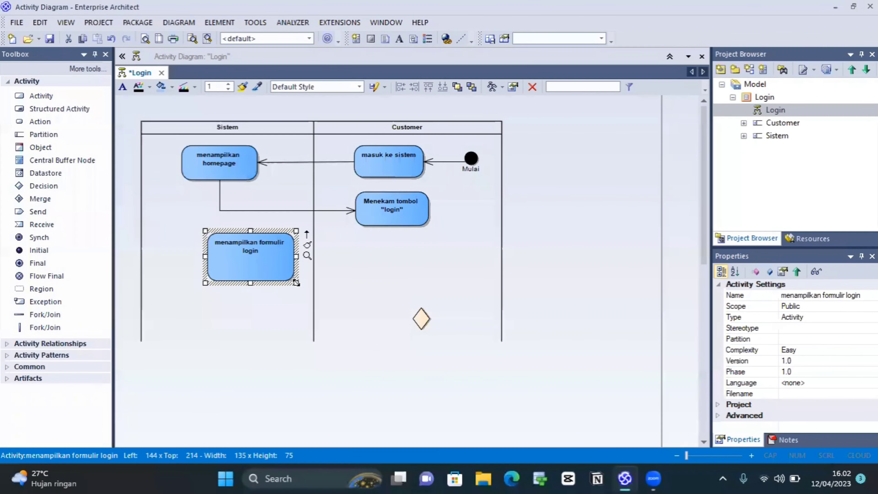
pyautogui.moveTo(296, 283); pyautogui.dragTo(224, 233)
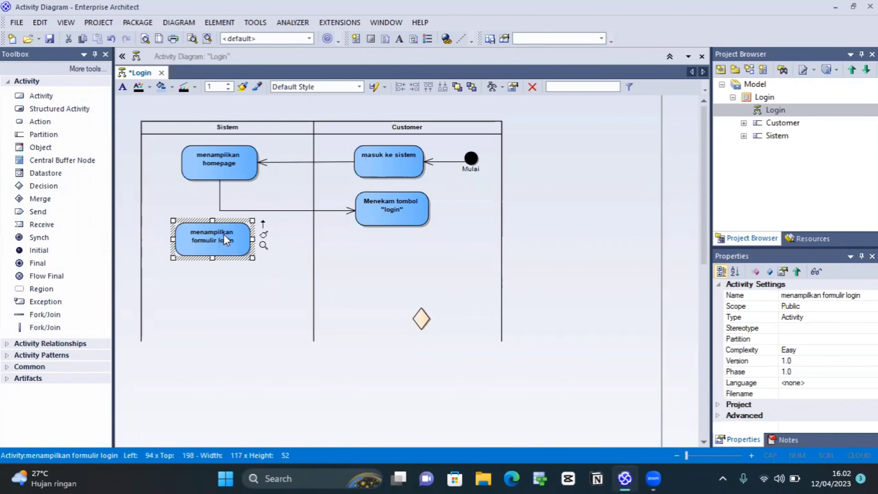
# - Connect 'Menekam tombol "login"' to "menampilkan formulir login" with a right-angled control flow ending at the activity's right edge
pyautogui.click(384, 210)
pyautogui.moveTo(442, 191); pyautogui.dragTo(242, 241)
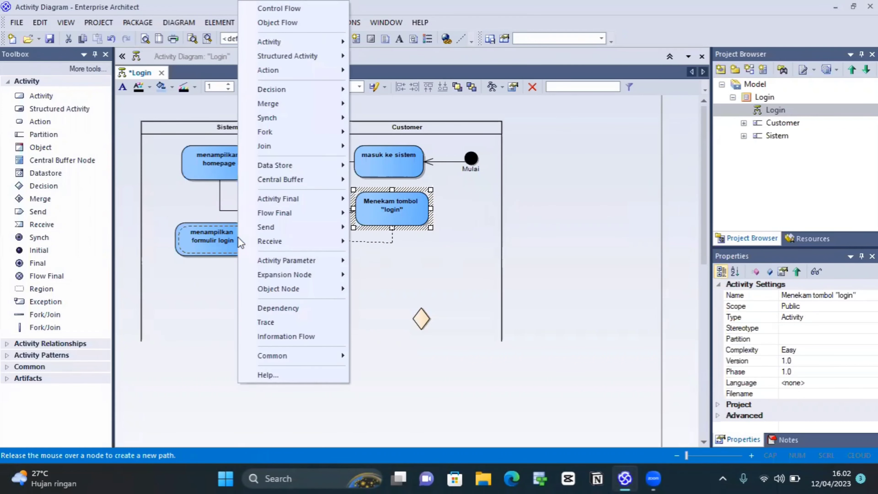
pyautogui.click(313, 12)
pyautogui.moveTo(256, 238); pyautogui.dragTo(252, 242)
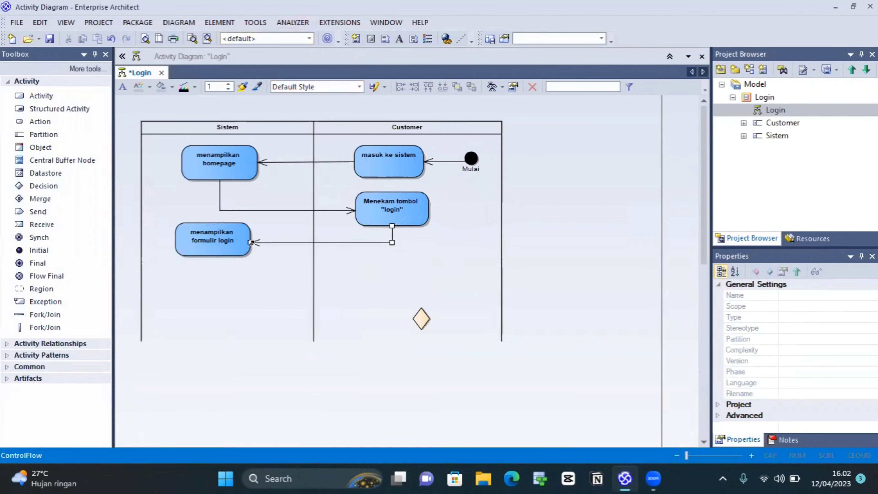
# - Add an activity named 'mengisi formulir login dan menekan tombol "login"' to the lower part of the Customer lane
pyautogui.click(59, 96)
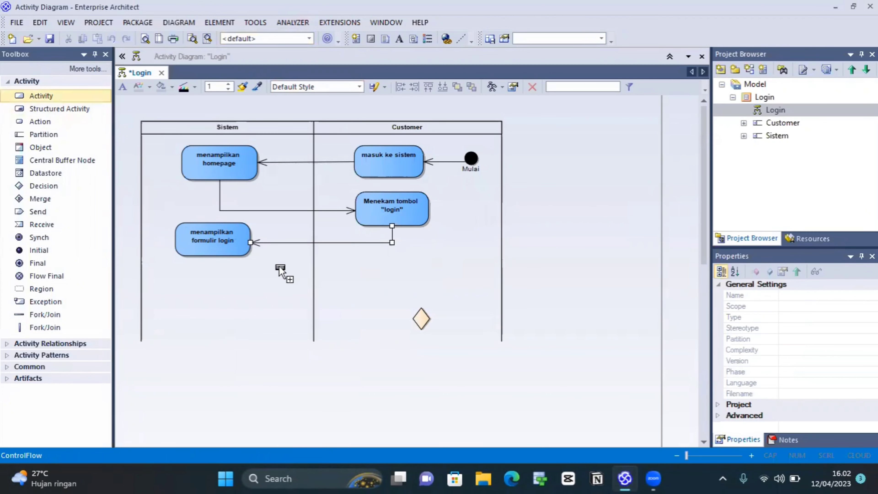
pyautogui.click(394, 282)
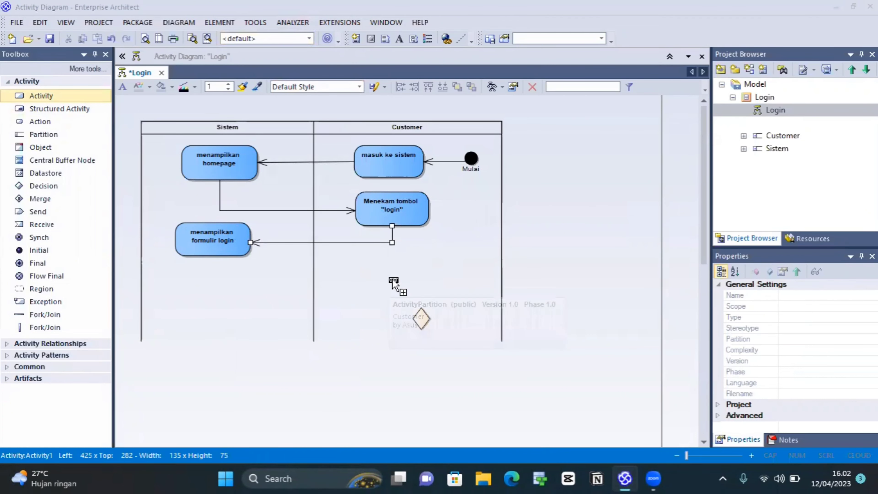
pyautogui.write('mengisi data log')
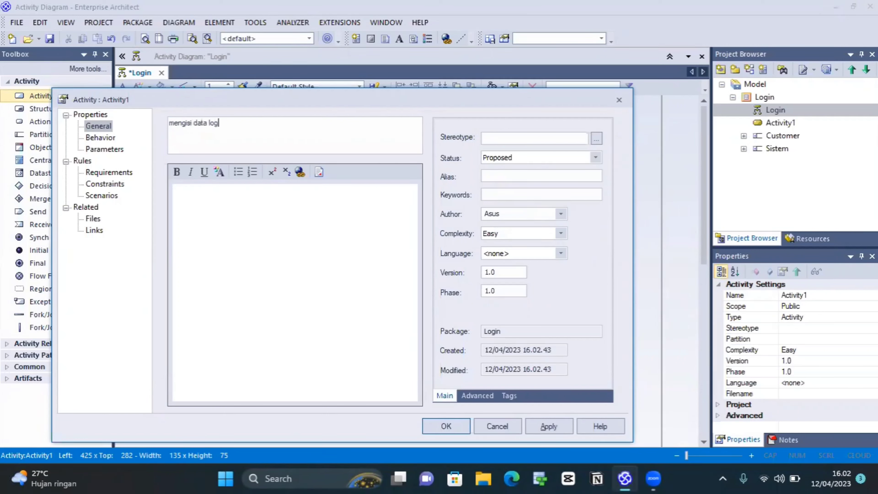
pyautogui.press('BackSpace')
pyautogui.press('BackSpace')
pyautogui.press('BackSpace')
pyautogui.press('BackSpace')
pyautogui.press('BackSpace')
pyautogui.press('BackSpace')
pyautogui.press('BackSpace')
pyautogui.press('BackSpace')
pyautogui.press('BackSpace')
pyautogui.write('formulir login dan menekan tombol "login')
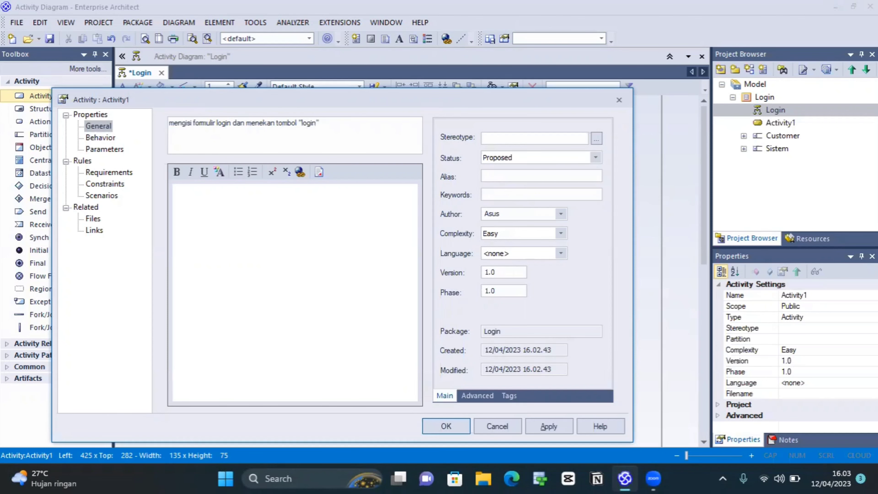
pyautogui.press('Return')
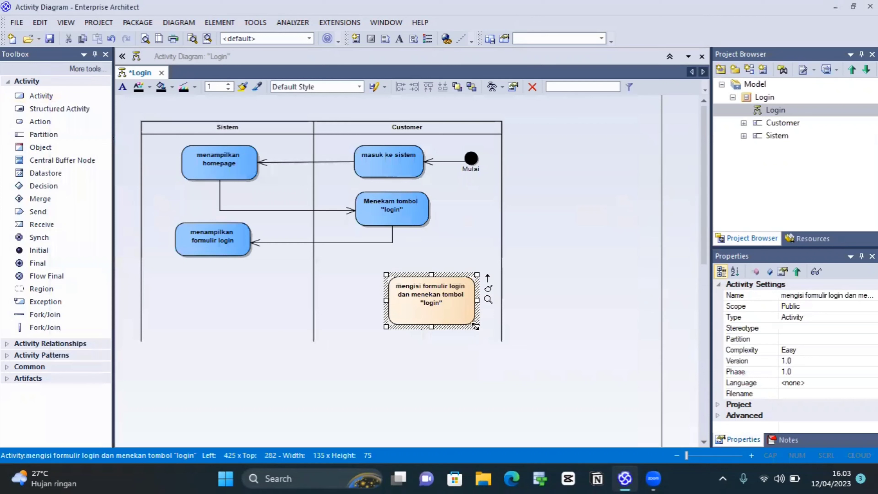
# - Shrink 'mengisi formulir login dan menekan tombol "login"' to about 117 by 55, fill it with light blue and place it above the decision node
pyautogui.moveTo(476, 327); pyautogui.dragTo(466, 314)
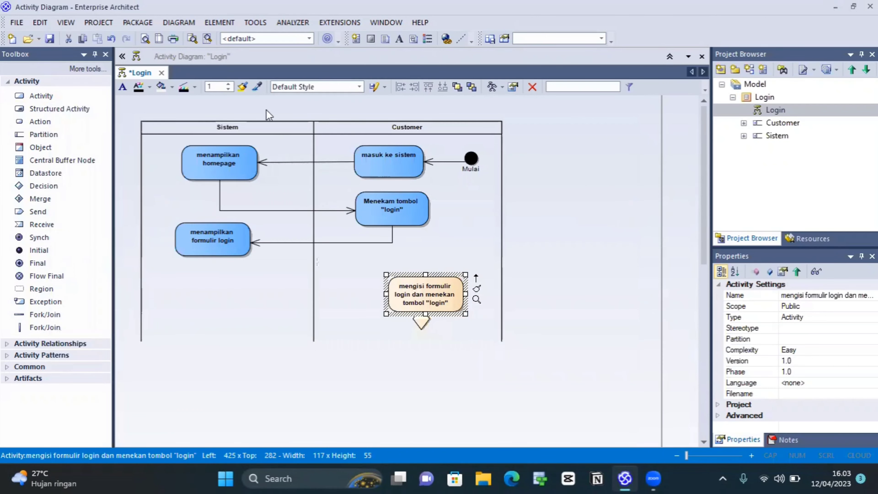
pyautogui.click(172, 87)
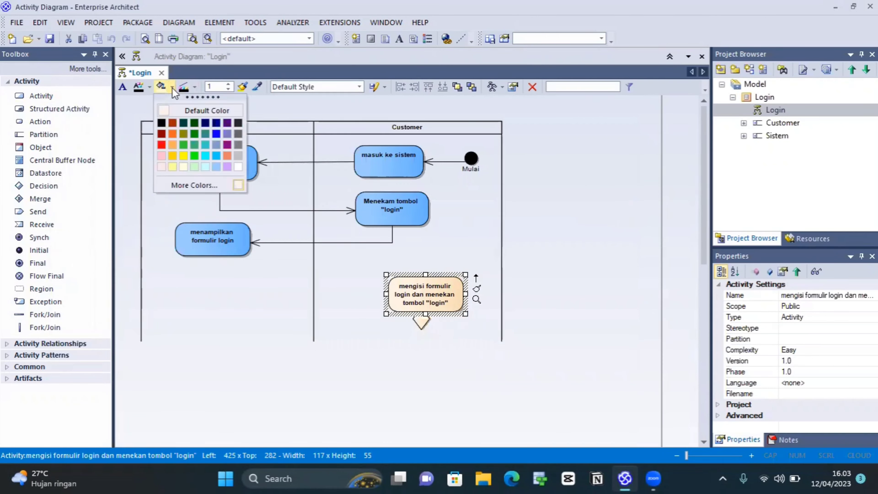
pyautogui.click(216, 167)
pyautogui.moveTo(430, 282); pyautogui.dragTo(384, 263)
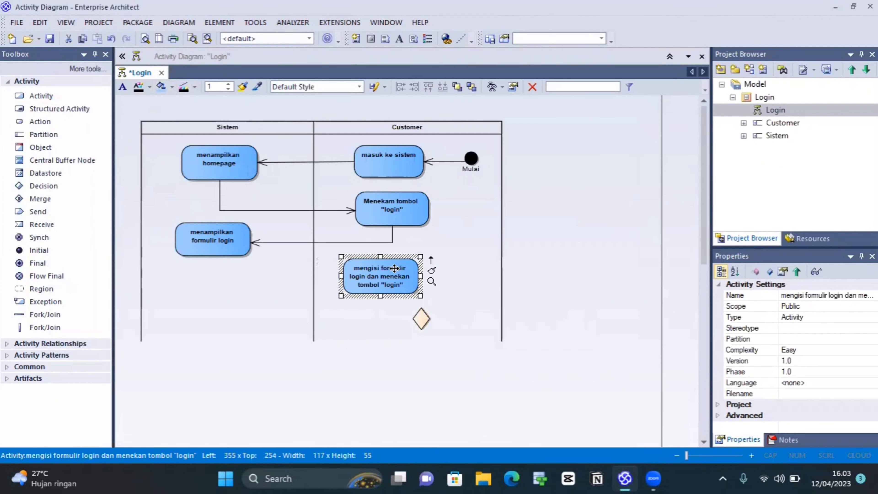
pyautogui.click(205, 231)
pyautogui.moveTo(263, 222); pyautogui.dragTo(212, 286)
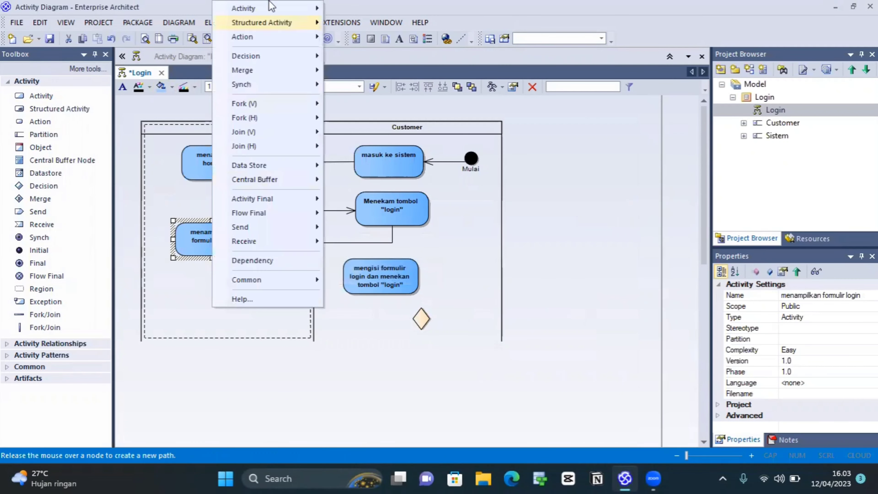
pyautogui.click(209, 301)
# - Connect "menampilkan formulir login" to 'mengisi formulir login dan menekan tombol "login"' with a right-angled control flow
pyautogui.click(232, 235)
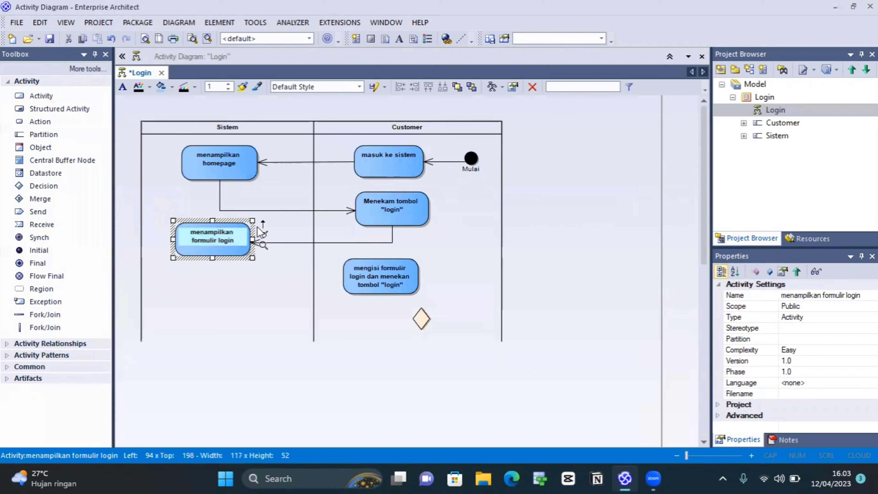
pyautogui.moveTo(263, 224); pyautogui.dragTo(358, 284)
pyautogui.click(419, 12)
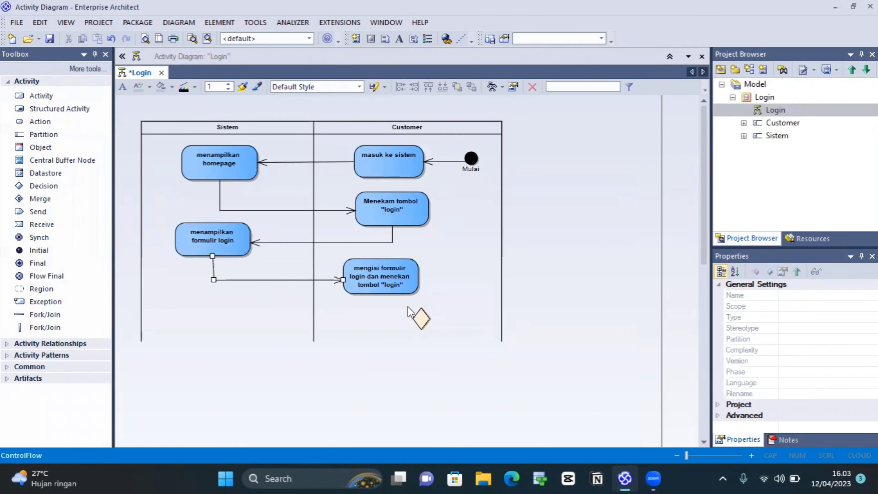
# - Extend the Customer and Sistem lanes downward to matching lengths, with the Sistem lane about 467 high
pyautogui.click(360, 287)
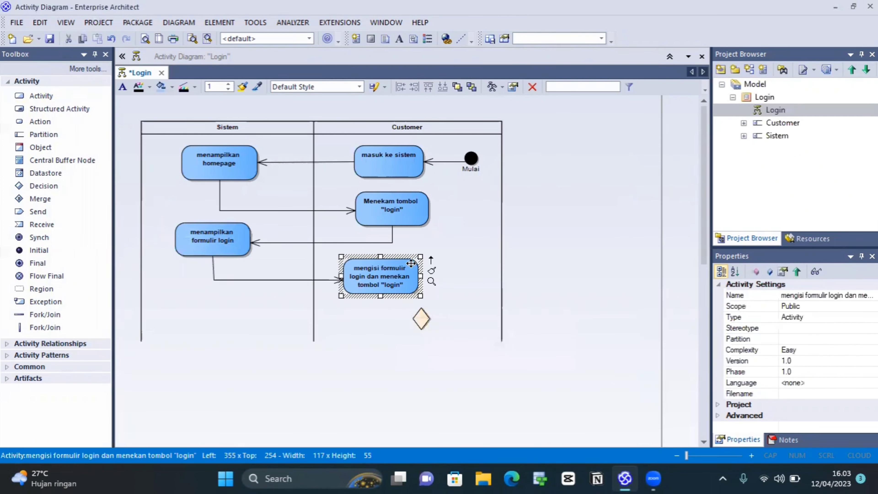
pyautogui.click(448, 260)
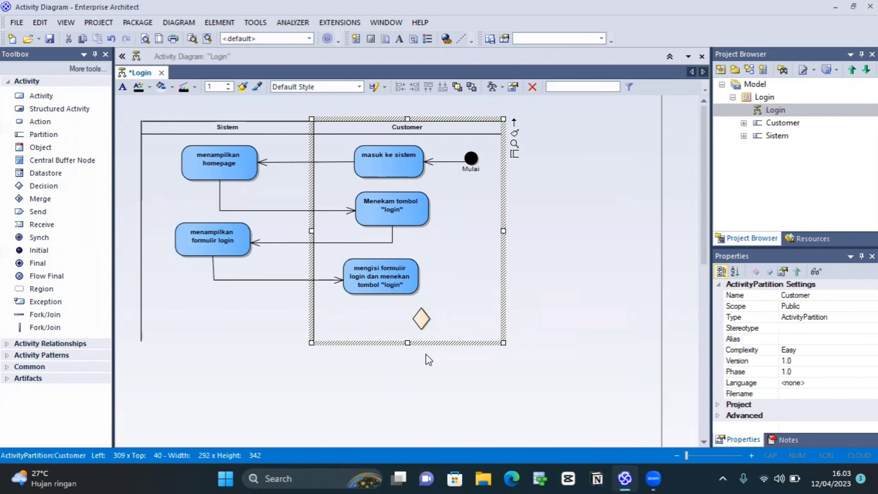
pyautogui.moveTo(407, 343); pyautogui.dragTo(416, 429)
pyautogui.click(269, 320)
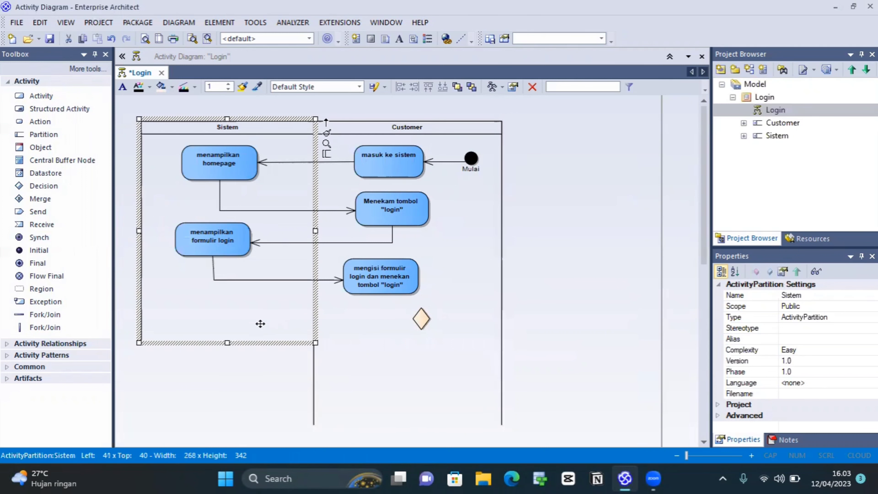
pyautogui.moveTo(227, 343); pyautogui.dragTo(228, 427)
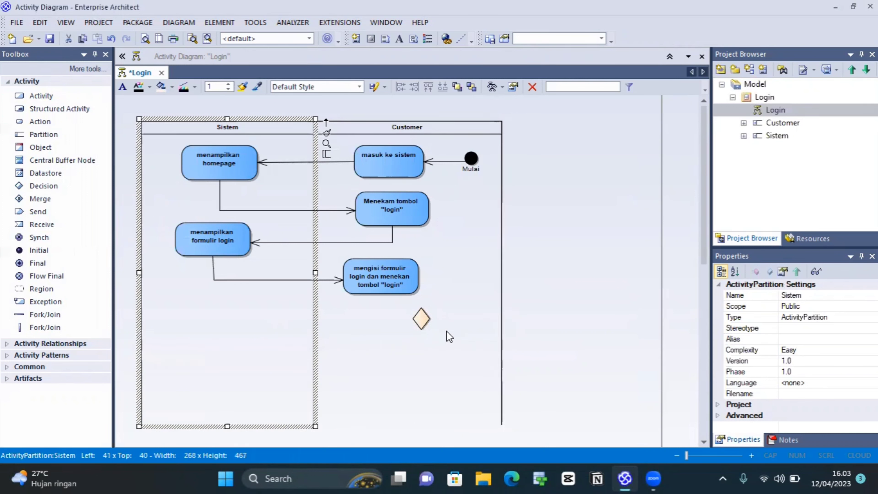
# - Place the decision node below 'mengisi formulir login dan menekan tombol "login"' and shift that activity right beneath 'Menekam tombol "login"'
pyautogui.click(420, 318)
pyautogui.moveTo(420, 319); pyautogui.dragTo(381, 332)
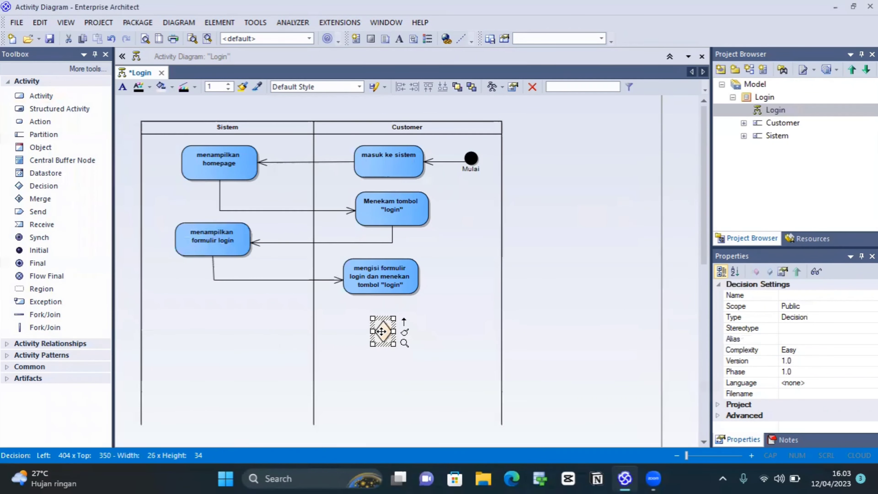
pyautogui.click(380, 274)
pyautogui.moveTo(392, 275)
pyautogui.mouseDown()
pyautogui.moveTo(385, 277)
pyautogui.moveTo(395, 276)
pyautogui.mouseUp()
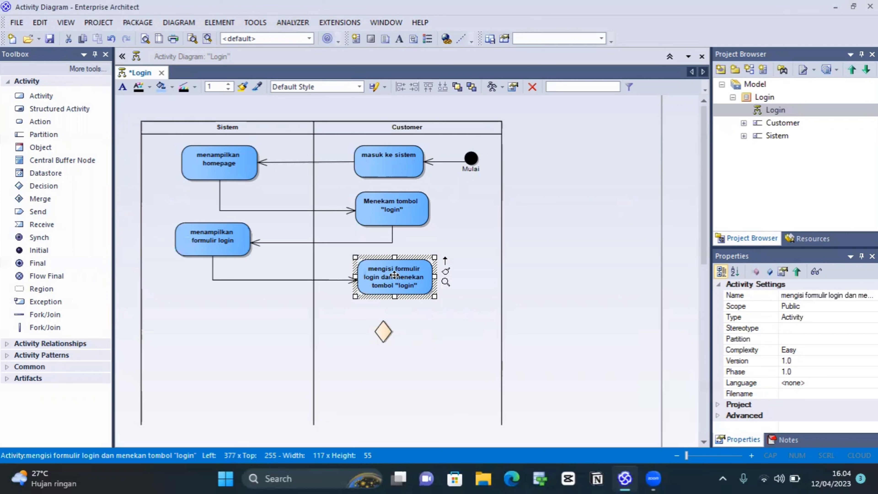
# - Centre the decision node beneath 'mengisi formulir login dan menekan tombol "login"' and connect that activity to it with a control flow
pyautogui.moveTo(380, 334); pyautogui.dragTo(387, 332)
pyautogui.click(399, 283)
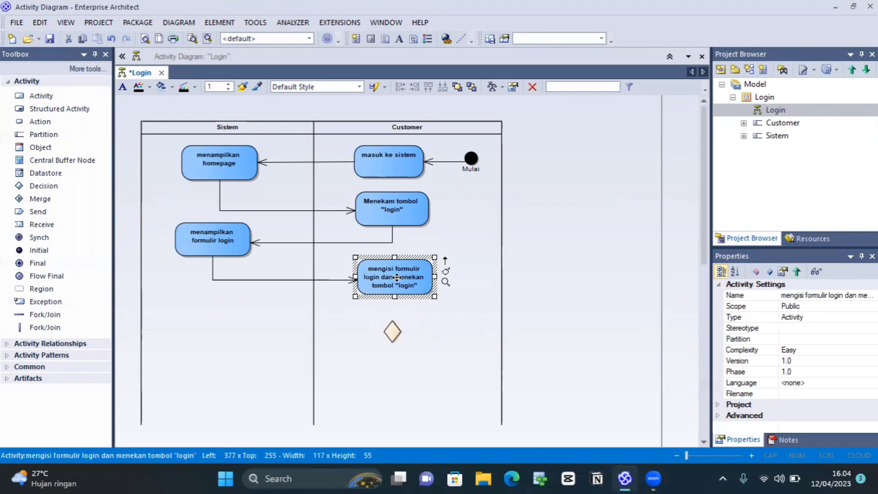
pyautogui.moveTo(445, 259); pyautogui.dragTo(392, 332)
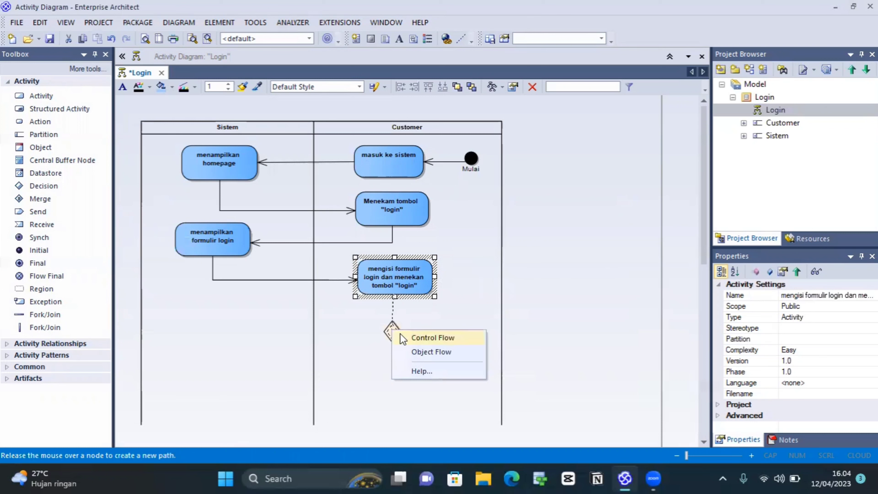
pyautogui.click(400, 334)
pyautogui.click(389, 330)
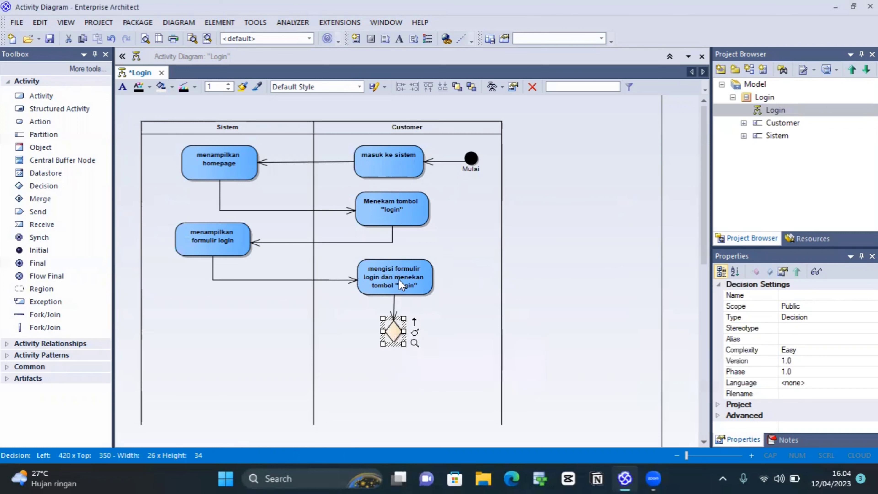
# - Add an activity named "berhasil login dan menampilkan homepage" in the Sistem lane below "menampilkan formulir login"
pyautogui.click(52, 96)
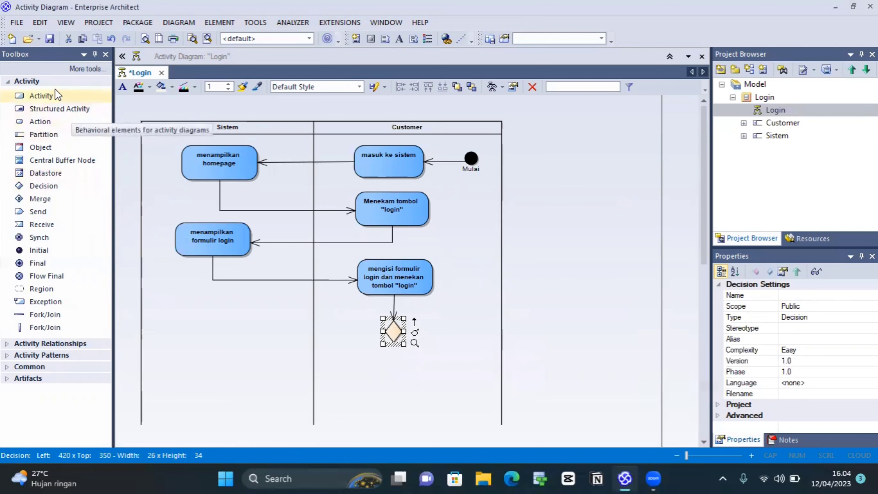
pyautogui.click(210, 318)
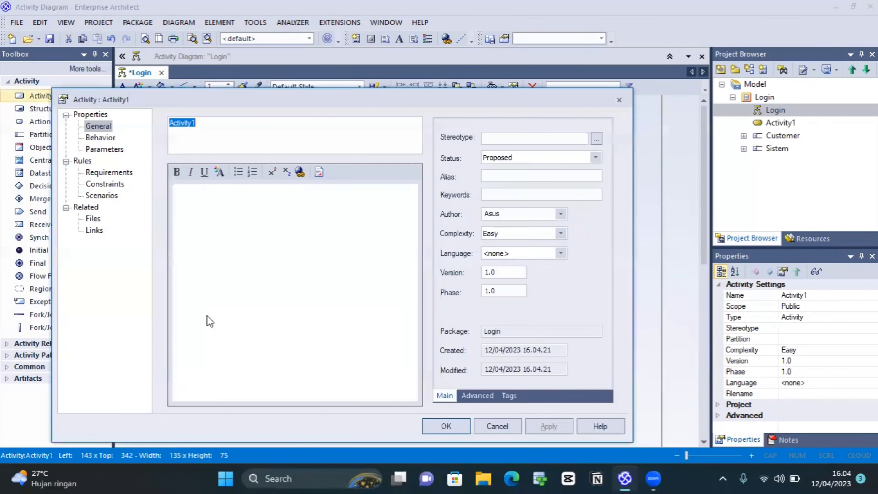
pyautogui.write('menampilkan')
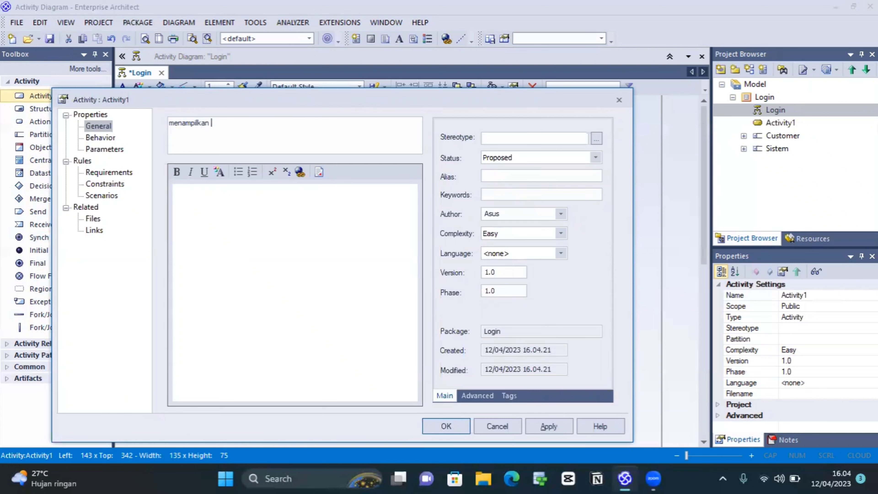
pyautogui.press('BackSpace')
pyautogui.press('BackSpace')
pyautogui.press('BackSpace')
pyautogui.press('BackSpace')
pyautogui.press('BackSpace')
pyautogui.press('BackSpace')
pyautogui.press('BackSpace')
pyautogui.press('BackSpace')
pyautogui.press('BackSpace')
pyautogui.press('BackSpace')
pyautogui.press('BackSpace')
pyautogui.write('berha')
pyautogui.write('sil masuk')
pyautogui.press('BackSpace')
pyautogui.press('BackSpace')
pyautogui.press('BackSpace')
pyautogui.press('BackSpace')
pyautogui.write('login dan menampilk')
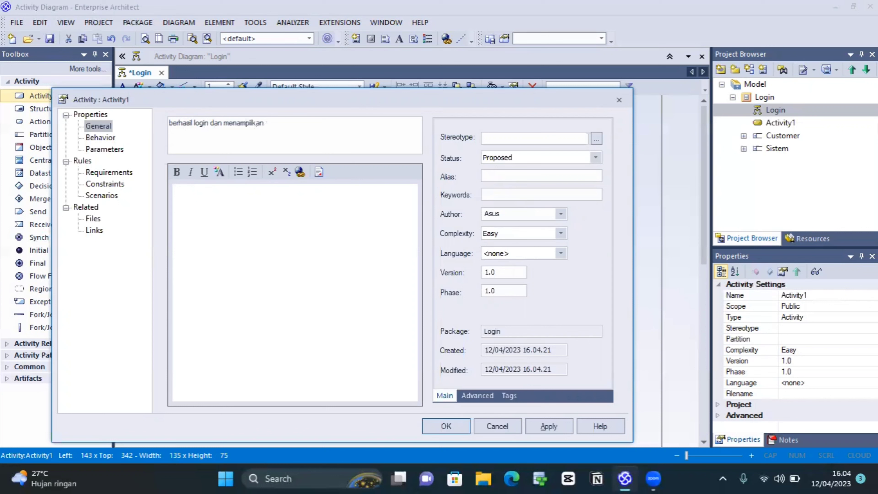
pyautogui.write('an homepga')
pyautogui.press('BackSpace')
pyautogui.press('BackSpace')
pyautogui.write('age')
pyautogui.press('Return')
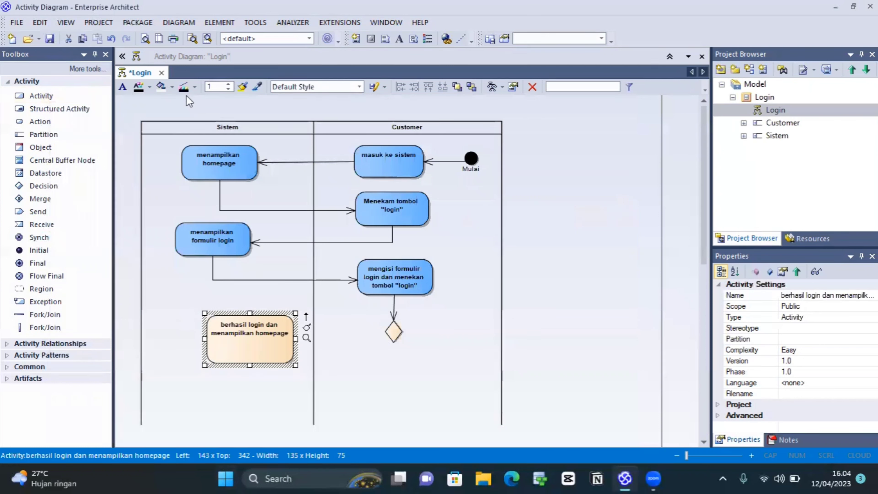
# - Fill "berhasil login dan menampilkan homepage" with light blue, shrink it to about 119 by 48 and centre it beneath "menampilkan formulir login"
pyautogui.click(172, 87)
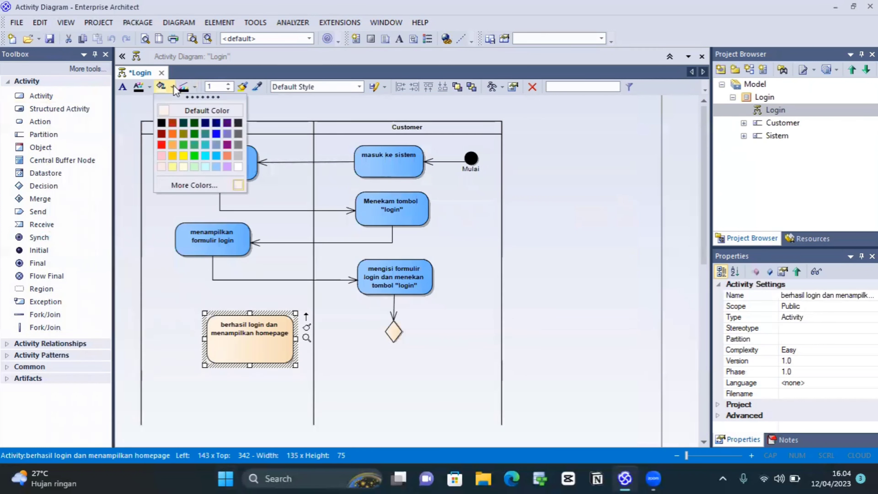
pyautogui.click(217, 167)
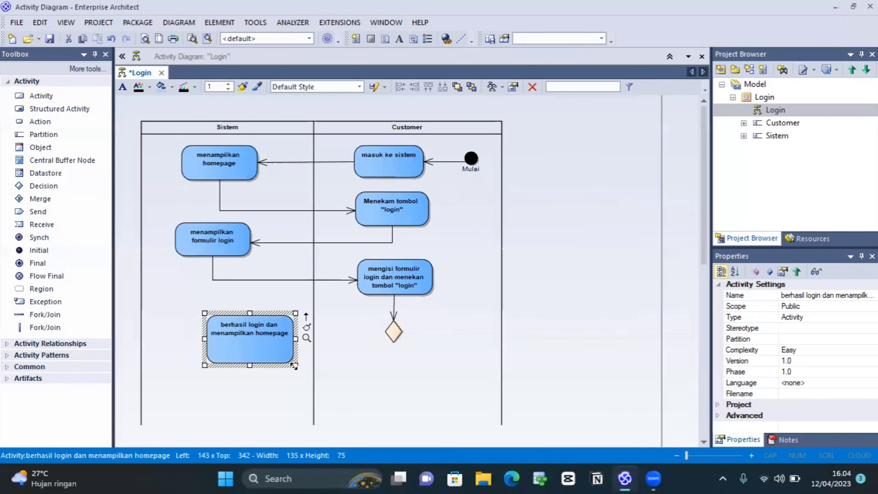
pyautogui.moveTo(294, 367); pyautogui.dragTo(248, 339)
# - Connect the decision node to "berhasil login dan menampilkan homepage" with a control flow and lower that activity slightly to level the line
pyautogui.click(393, 331)
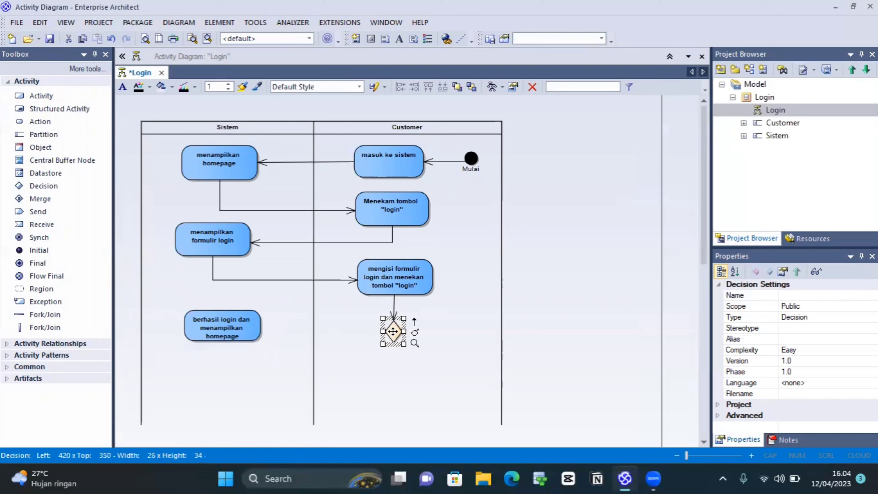
pyautogui.moveTo(414, 322); pyautogui.dragTo(244, 330)
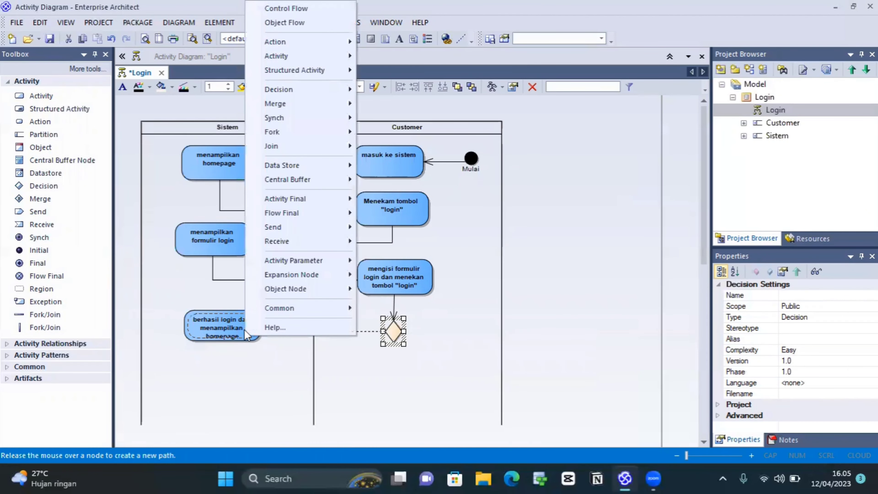
pyautogui.click(319, 8)
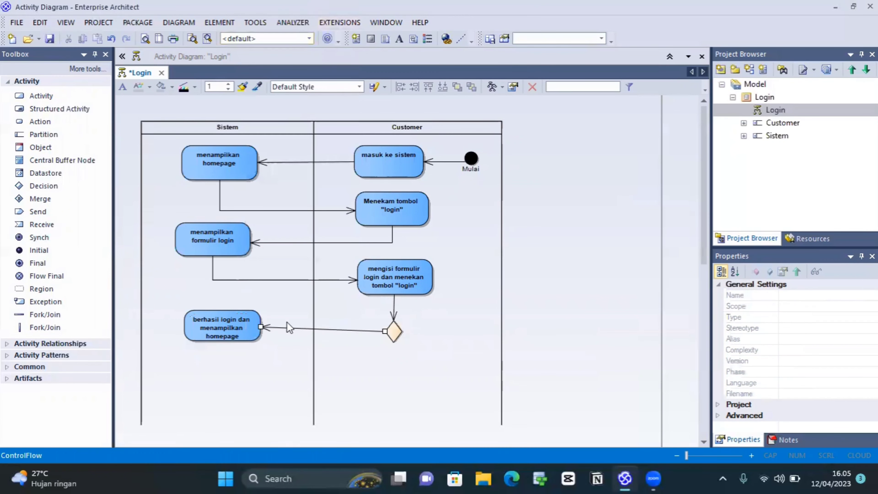
pyautogui.click(241, 333)
pyautogui.moveTo(240, 333); pyautogui.dragTo(240, 338)
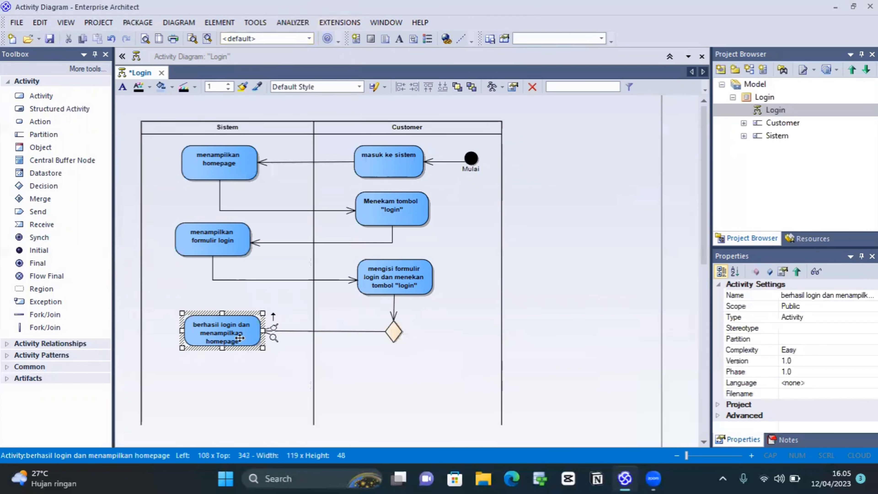
# - Name the control flow from the decision node to "berhasil login dan menampilkan homepage" "Ya"
pyautogui.click(319, 331)
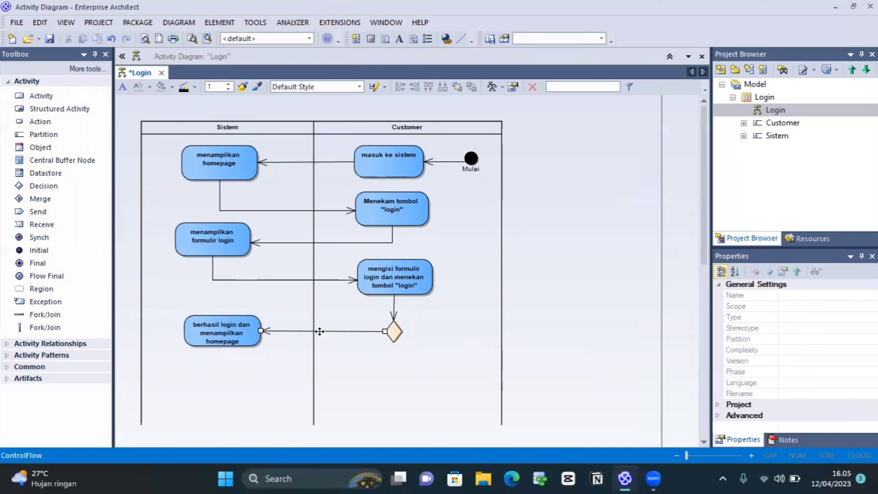
pyautogui.rightClick(320, 332)
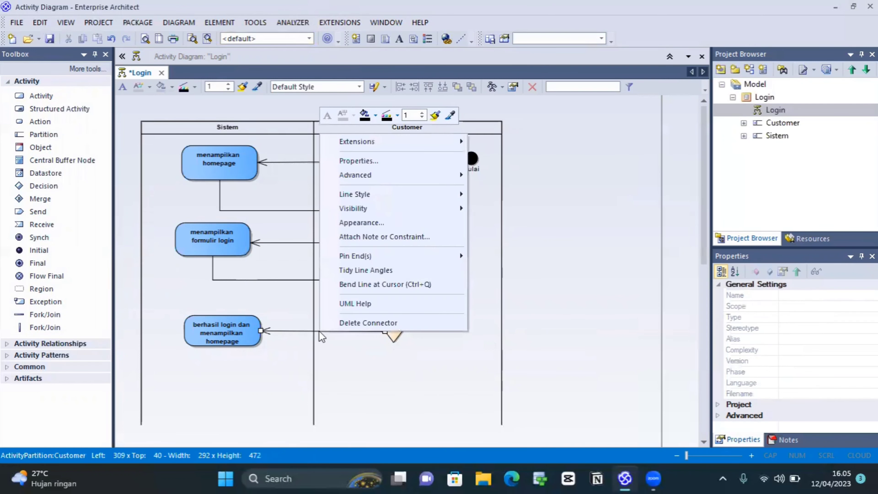
pyautogui.click(299, 332)
pyautogui.rightClick(299, 332)
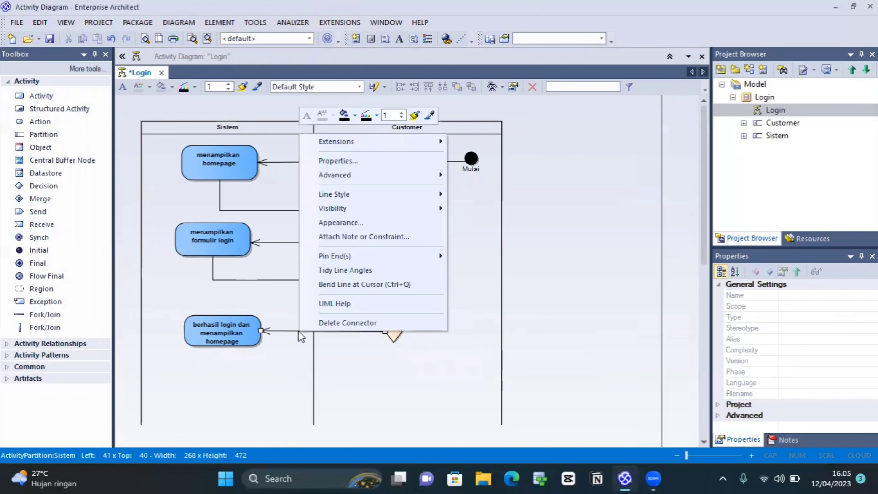
pyautogui.click(363, 163)
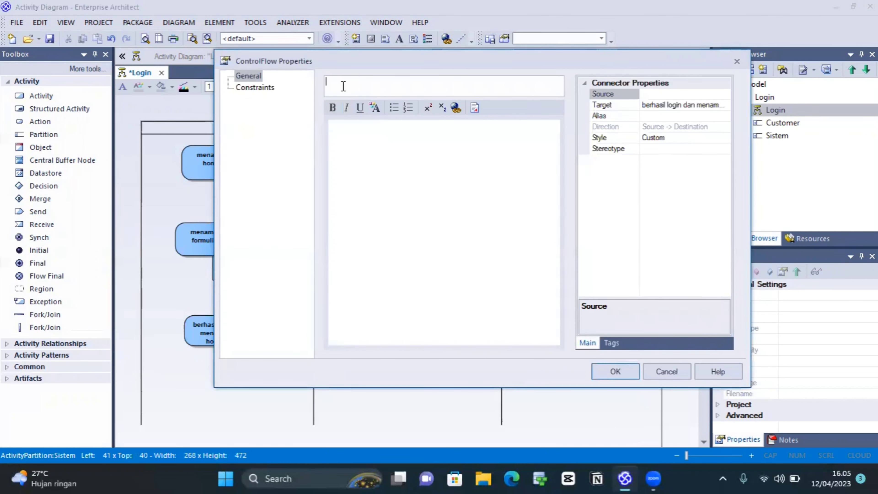
pyautogui.write('Ya')
pyautogui.press('Return')
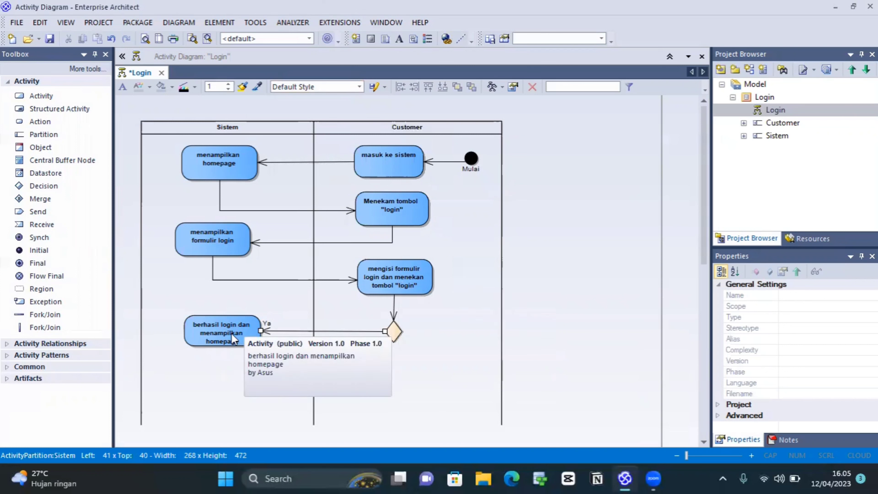
# - Raise the decision node slightly and connect it to "menampilkan formulir login" with a control flow bent around beneath "berhasil login dan menampilkan homepage"
pyautogui.click(393, 333)
pyautogui.moveTo(394, 332); pyautogui.dragTo(394, 329)
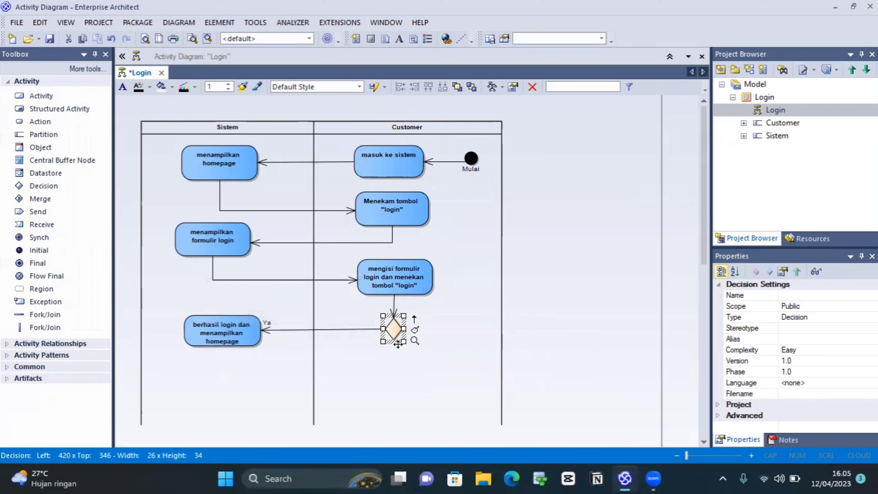
pyautogui.moveTo(417, 320); pyautogui.dragTo(183, 252)
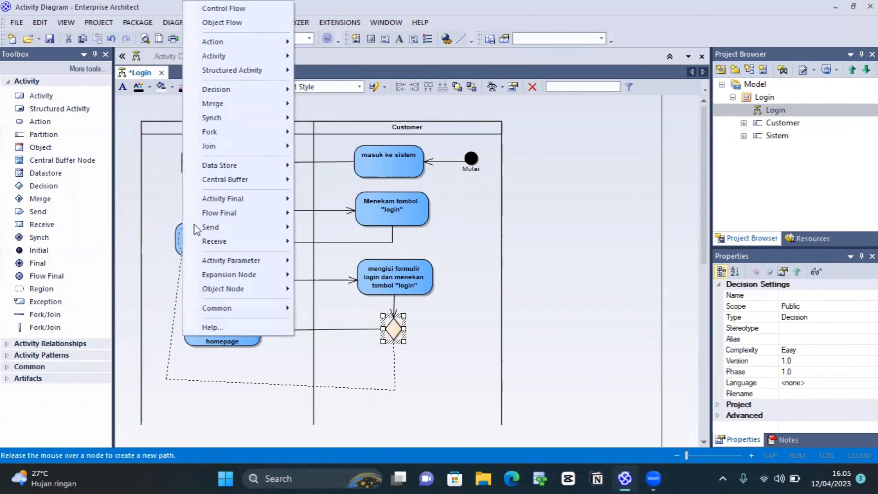
pyautogui.click(256, 13)
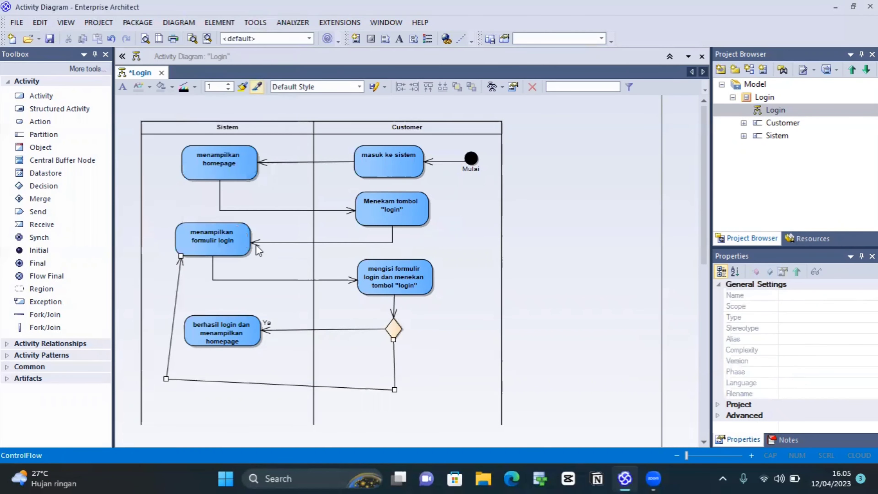
# - Shift "berhasil login dan menampilkan homepage" right and slightly up, and straighten the returning control flow's bends into right angles
pyautogui.click(249, 320)
pyautogui.moveTo(265, 323); pyautogui.dragTo(265, 324)
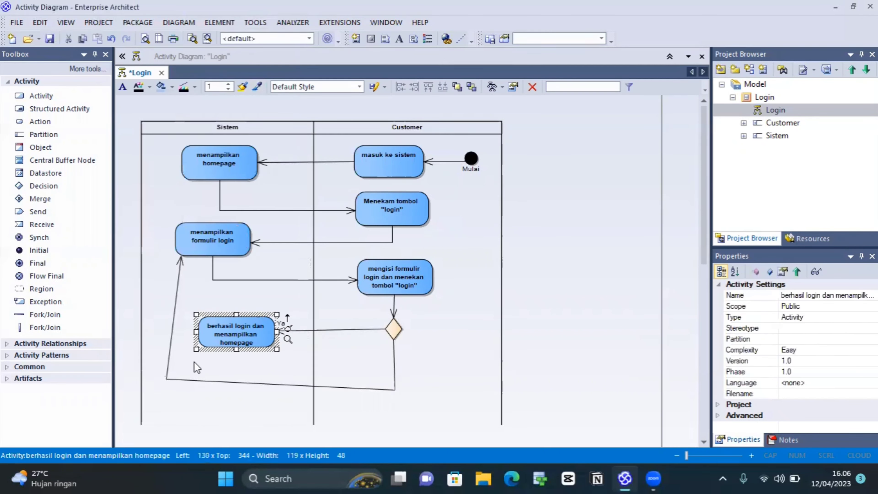
pyautogui.click(168, 378)
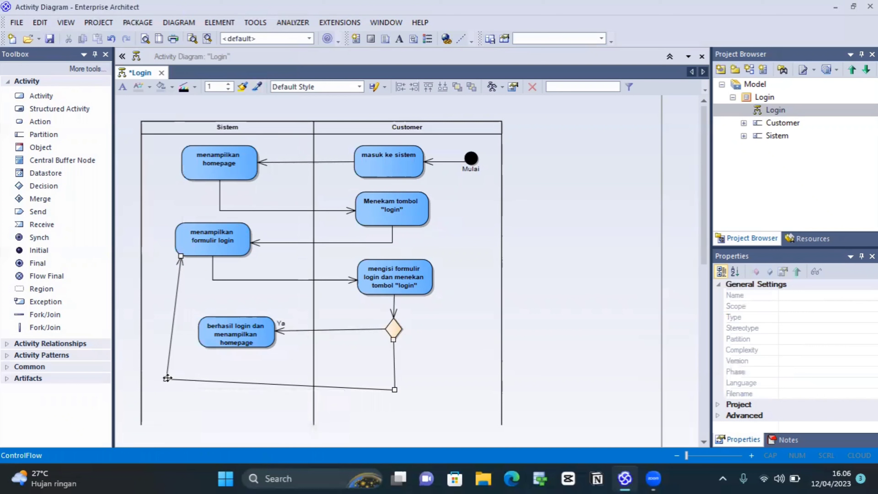
pyautogui.moveTo(167, 378); pyautogui.dragTo(183, 380)
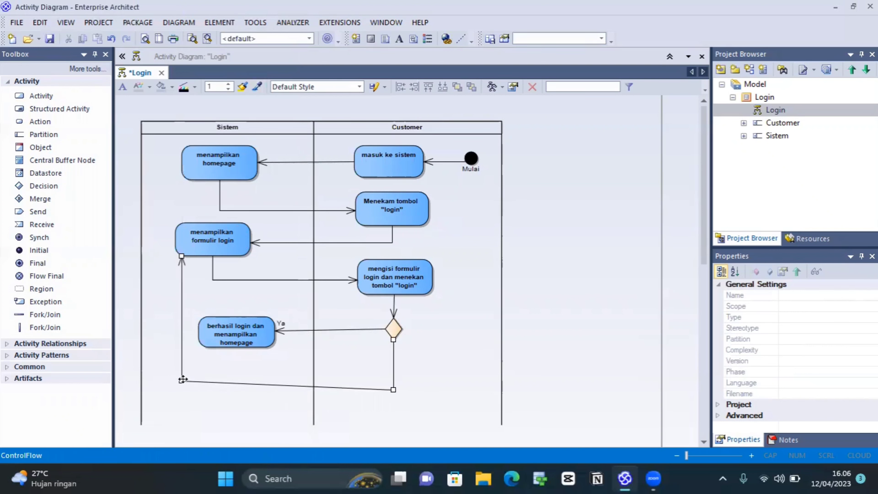
pyautogui.moveTo(393, 389); pyautogui.dragTo(393, 381)
pyautogui.moveTo(254, 329); pyautogui.dragTo(255, 323)
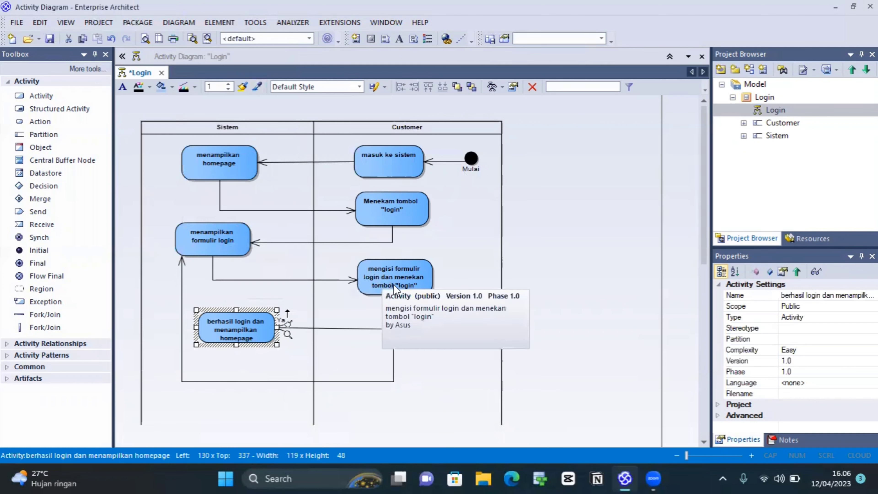
# - Name the control flow from the decision node back to "menampilkan formulir login" "tidak"
pyautogui.click(395, 365)
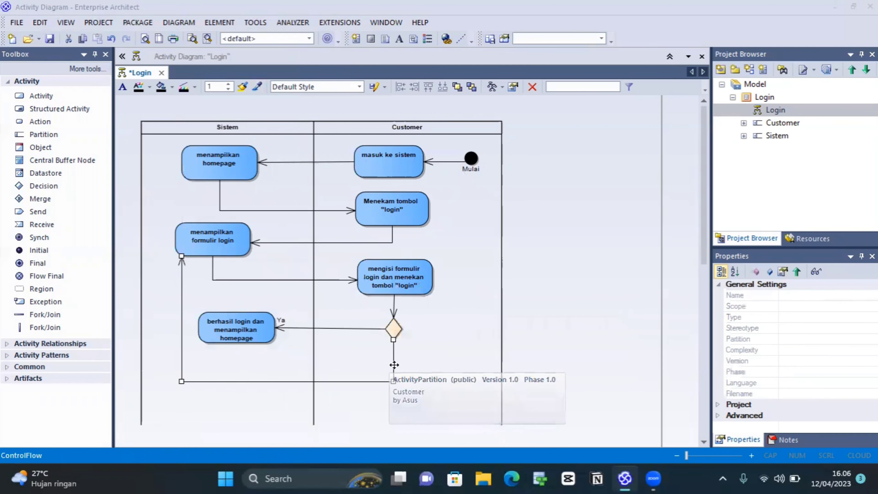
pyautogui.doubleClick(394, 365)
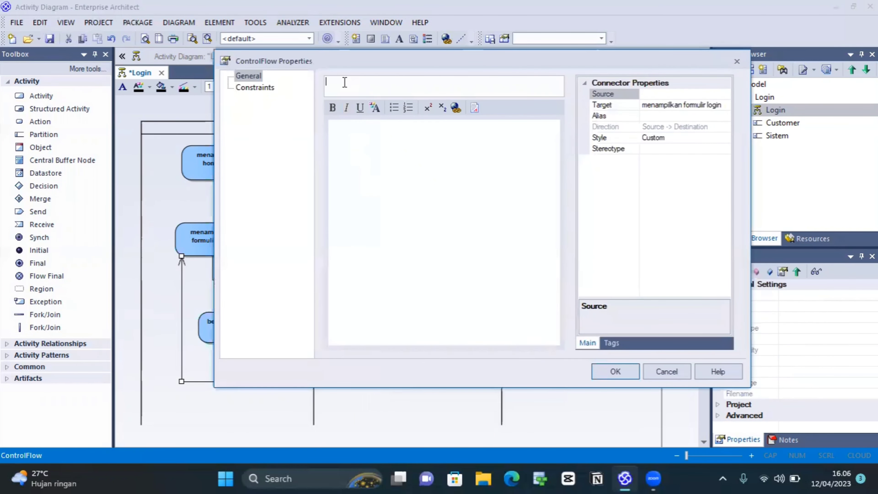
pyautogui.write('tidak')
pyautogui.press('Return')
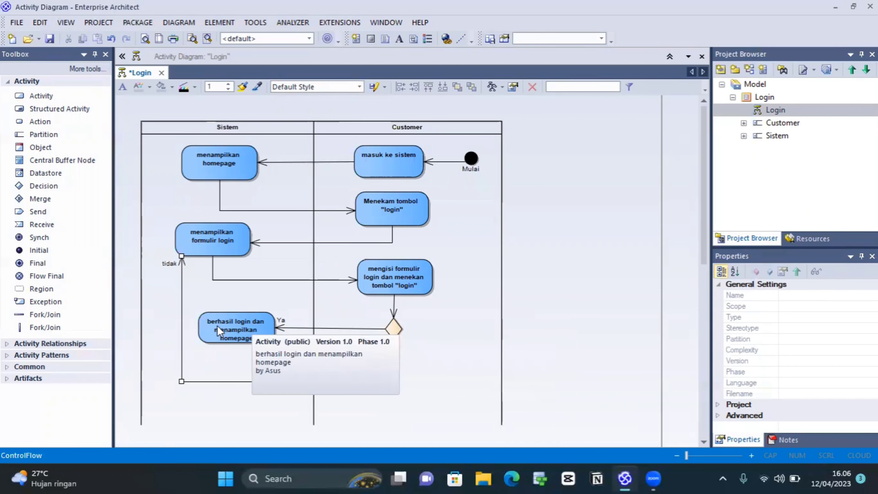
# - Name the decision node "valid"
pyautogui.click(394, 327)
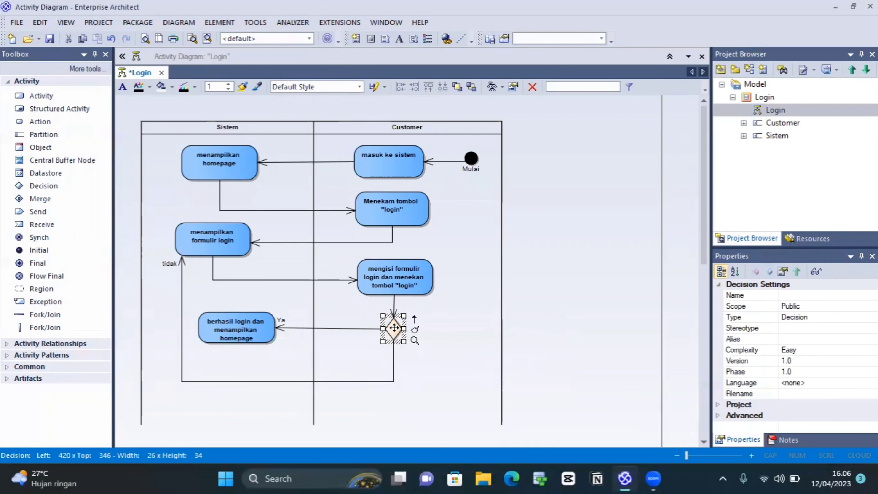
pyautogui.doubleClick(394, 327)
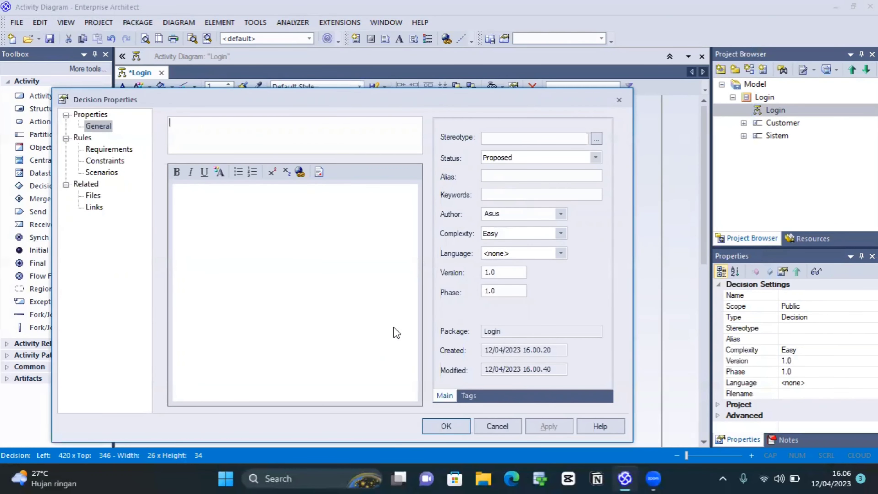
pyautogui.write('valid')
pyautogui.press('Return')
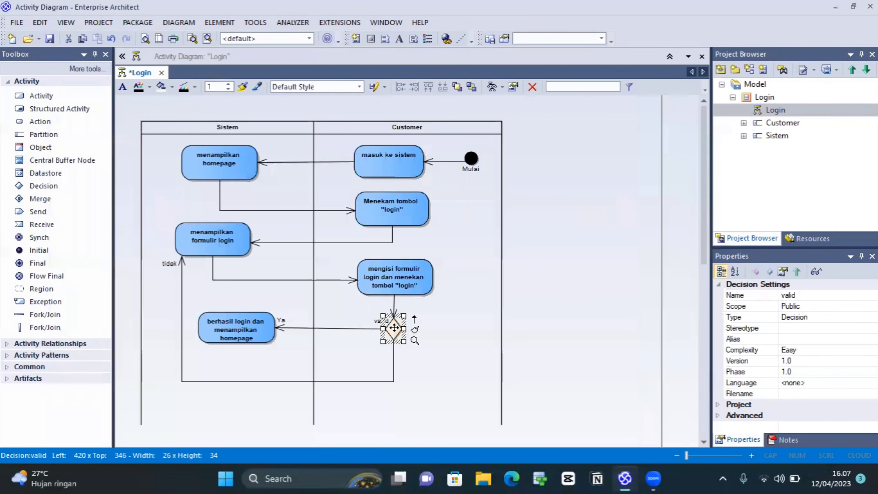
pyautogui.click(451, 366)
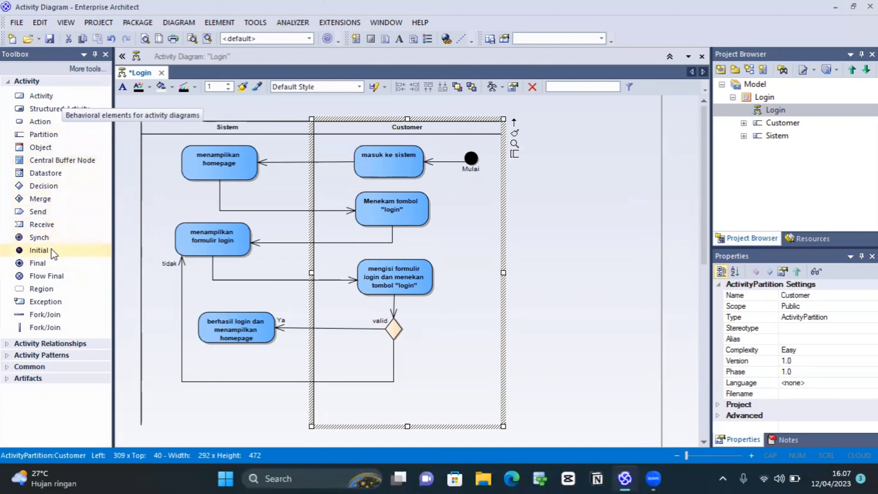
# - Add an activity final node named "selesai" in the Sistem lane, just below "berhasil login dan menampilkan homepage"
pyautogui.moveTo(53, 263); pyautogui.dragTo(276, 366)
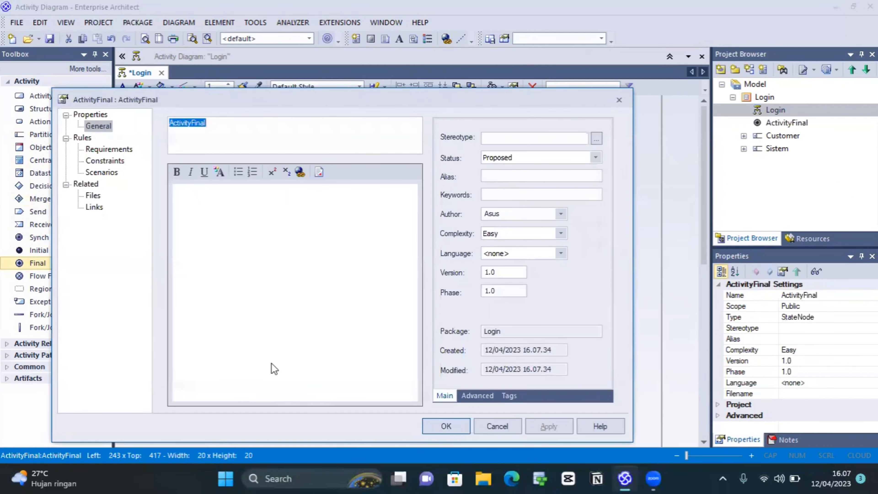
pyautogui.write('sles')
pyautogui.press('BackSpace')
pyautogui.press('BackSpace')
pyautogui.press('BackSpace')
pyautogui.press('BackSpace')
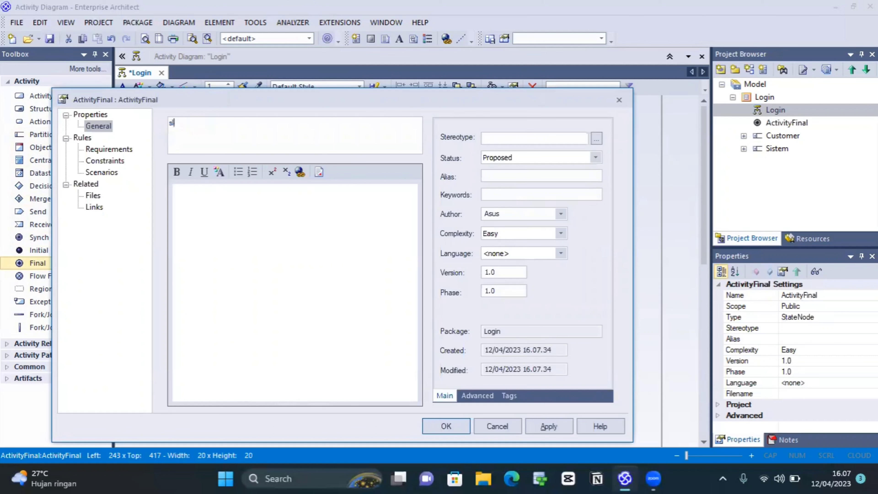
pyautogui.write('elesai')
pyautogui.press('Return')
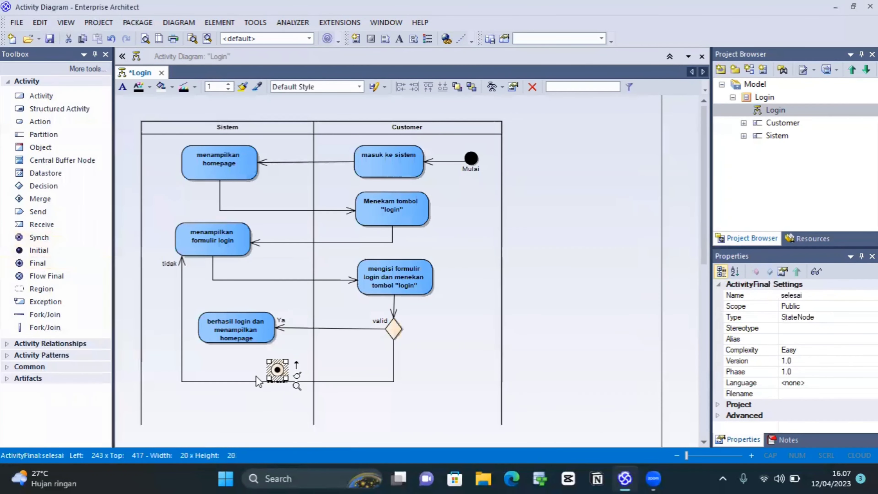
# - Connect "berhasil login dan menampilkan homepage" to the final node with a control flow and straighten its bend into a right angle
pyautogui.click(257, 328)
pyautogui.moveTo(287, 311); pyautogui.dragTo(277, 371)
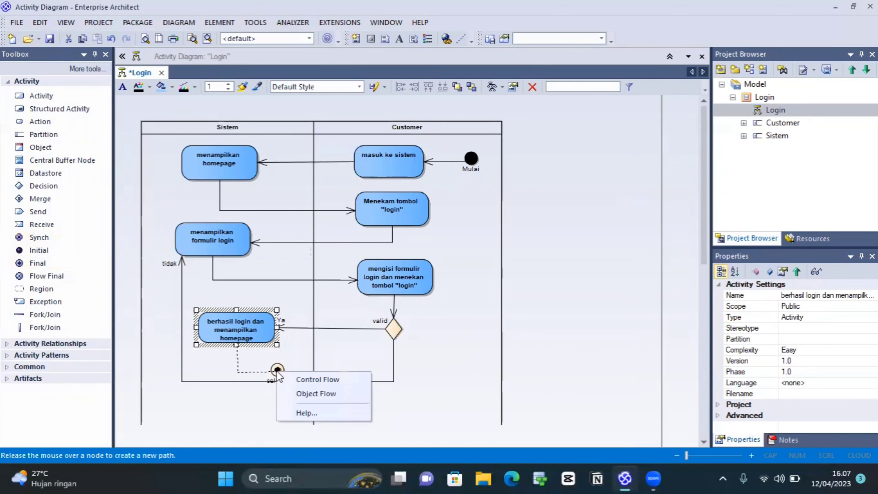
pyautogui.click(290, 377)
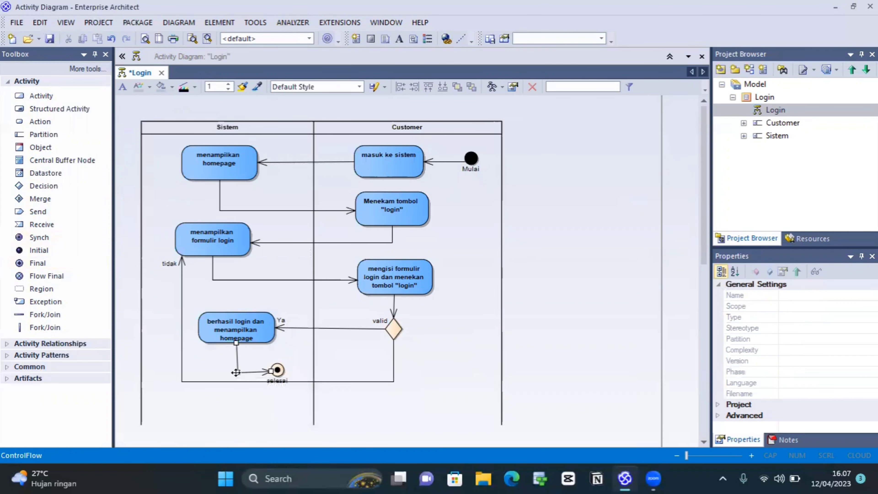
pyautogui.moveTo(236, 373); pyautogui.dragTo(236, 371)
pyautogui.click(398, 355)
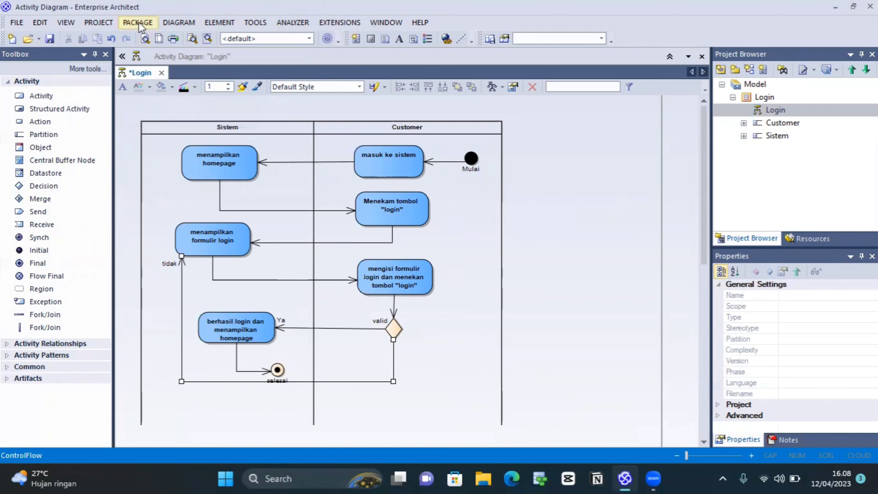
# - Save the diagram image as a PNG file named Login in the Music folder
pyautogui.click(168, 23)
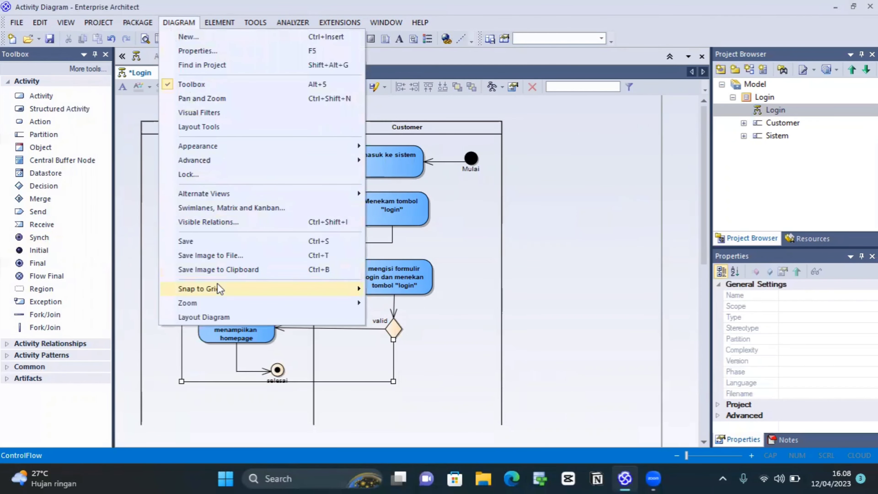
pyautogui.click(225, 256)
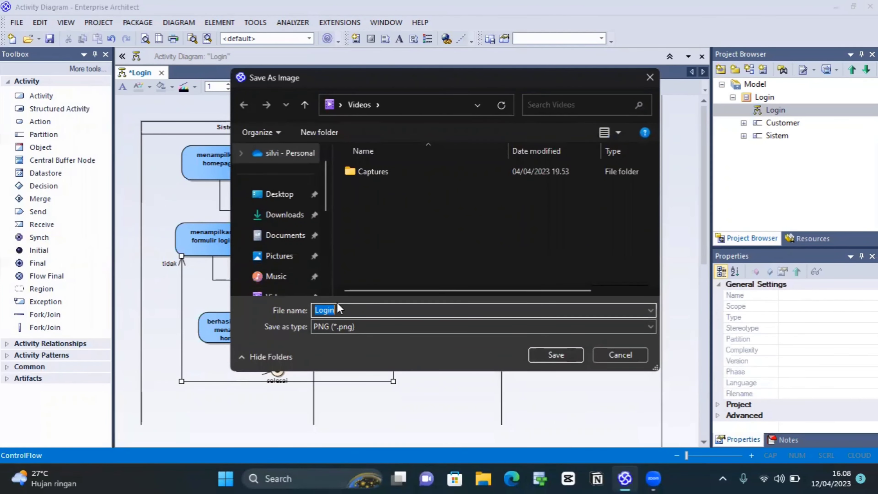
pyautogui.click(285, 278)
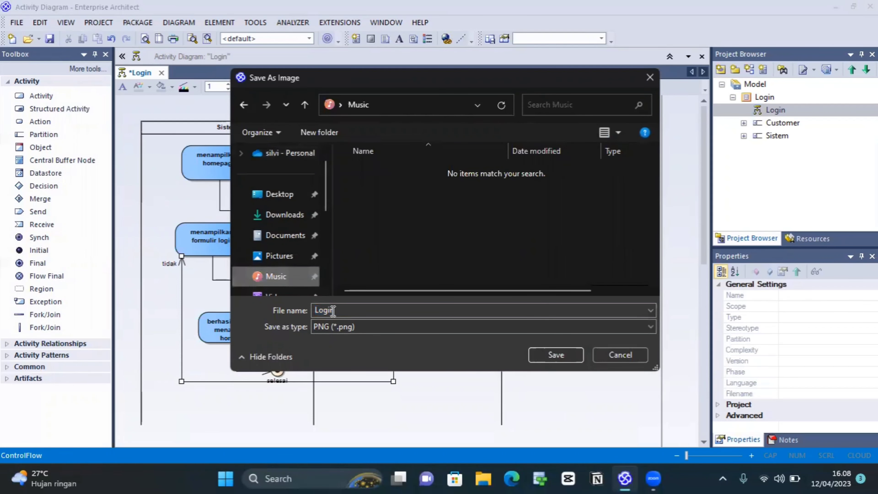
pyautogui.click(547, 350)
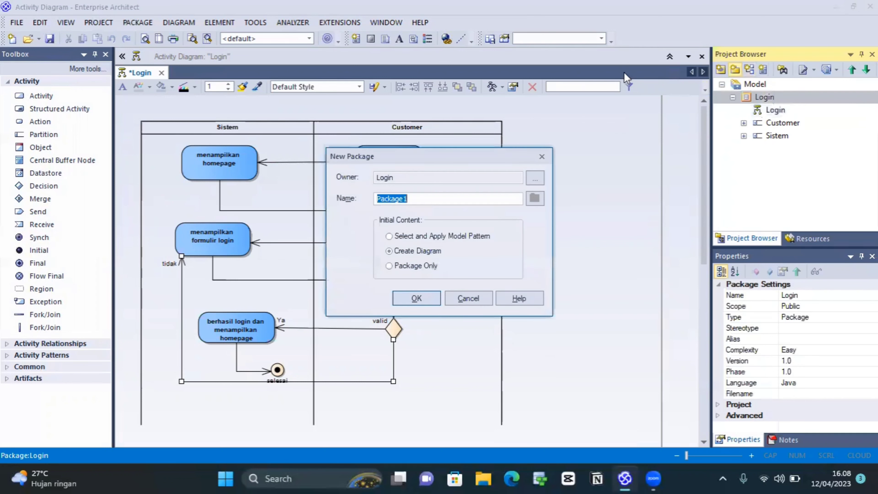
# - Create a package "menambah data akun customer" under Login with a UML Behavioral Activity diagram of the same name, and open that diagram
pyautogui.write('menambah data akun customer')
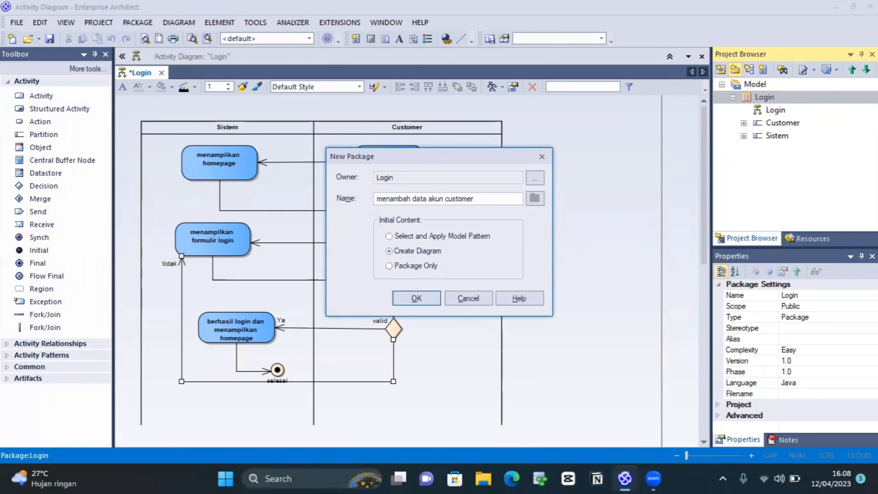
pyautogui.press('Return')
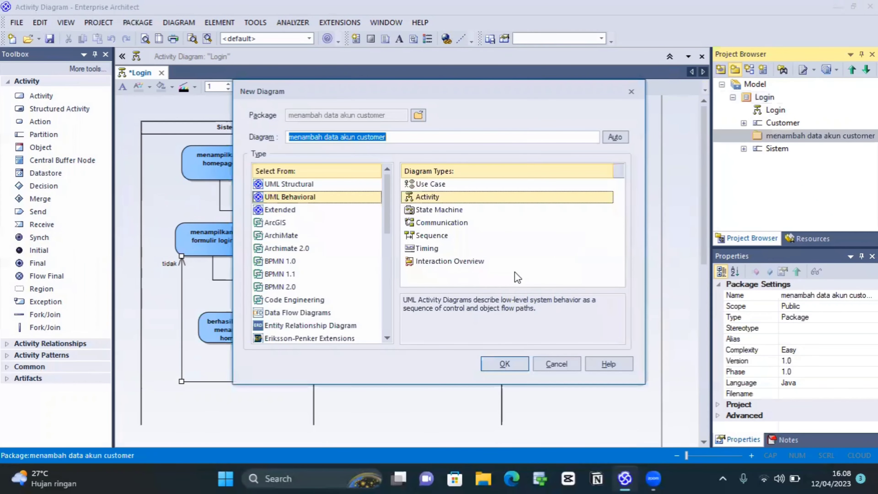
pyautogui.click(431, 196)
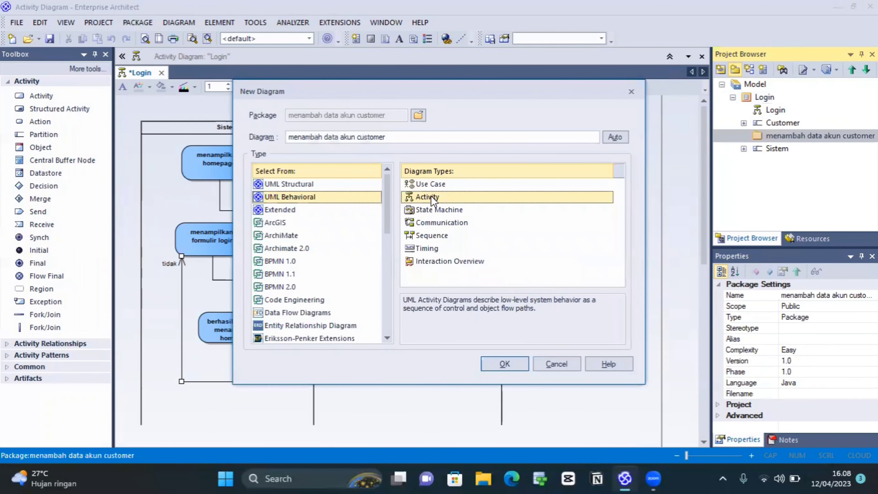
pyautogui.click(514, 363)
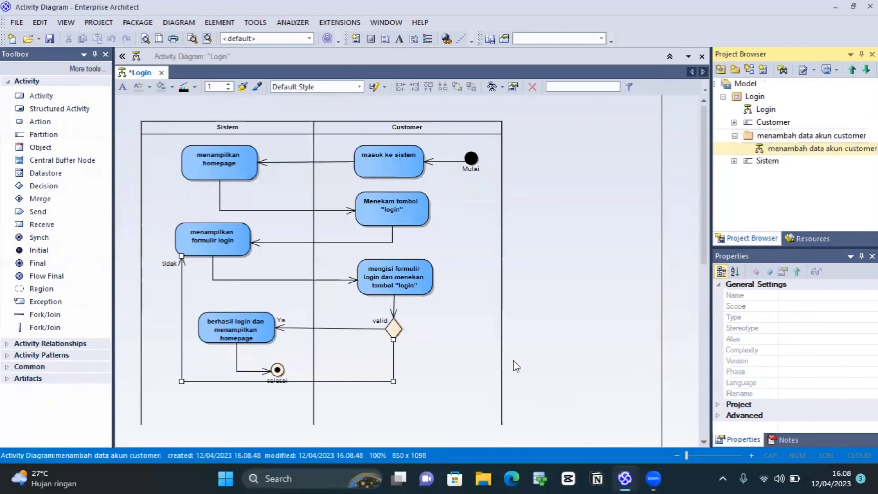
pyautogui.doubleClick(773, 150)
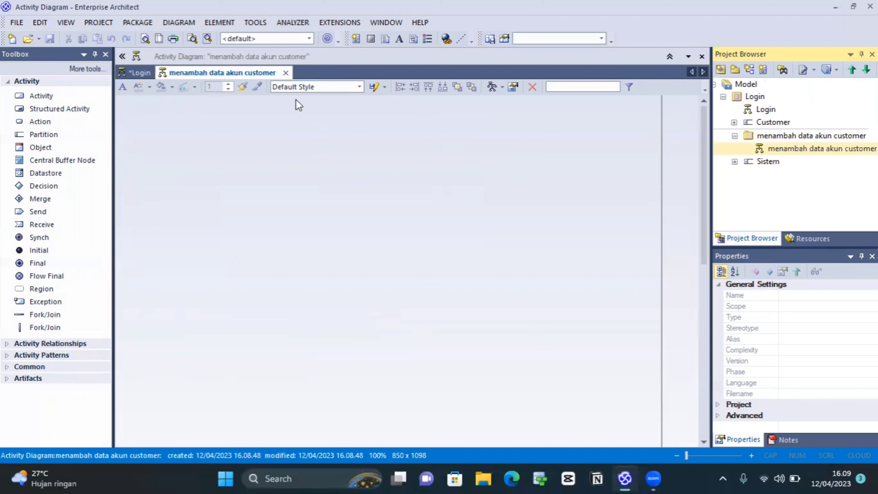
# - Return to the Login diagram, save its latest changes and open the recent project Activity Diagram_Sprint 1
pyautogui.click(140, 73)
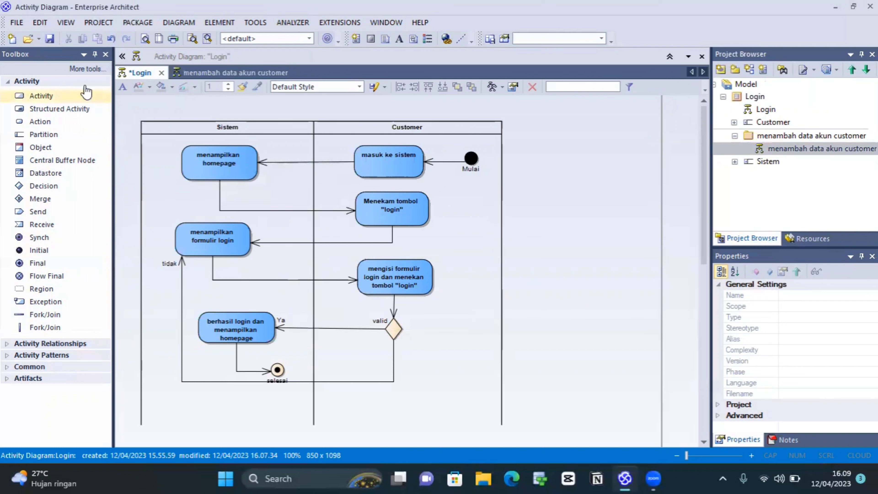
pyautogui.click(17, 23)
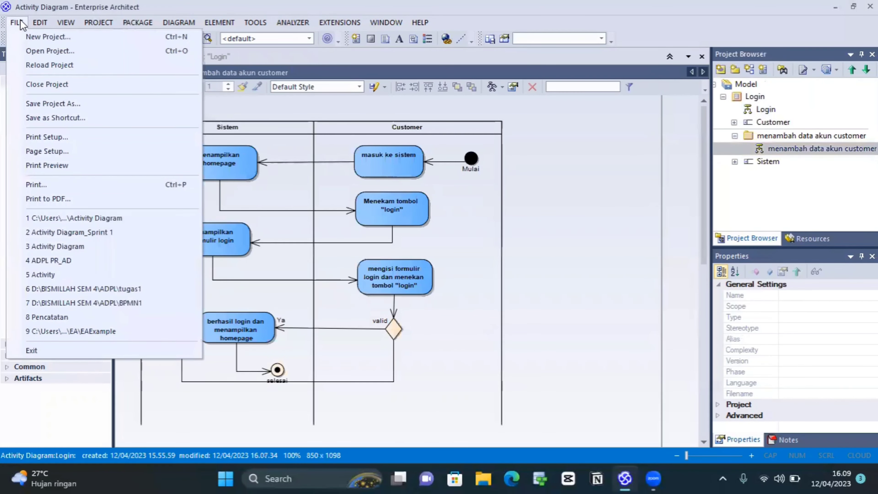
pyautogui.click(43, 49)
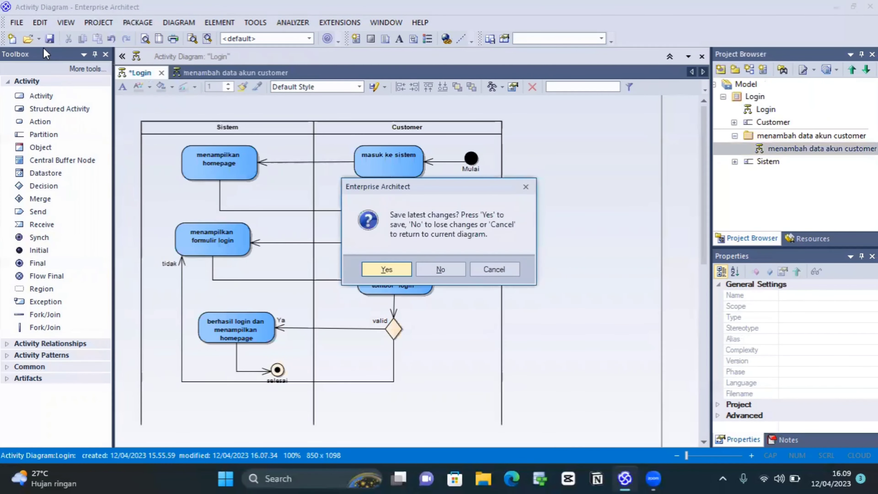
pyautogui.click(389, 269)
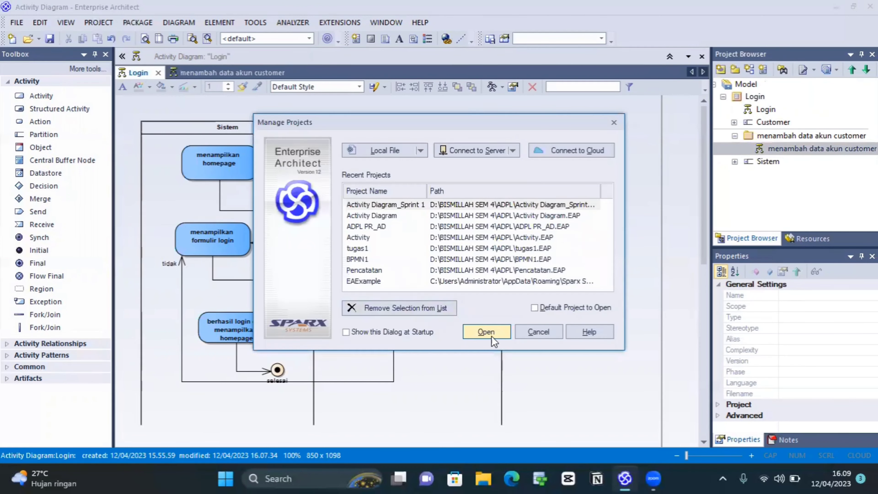
pyautogui.click(464, 203)
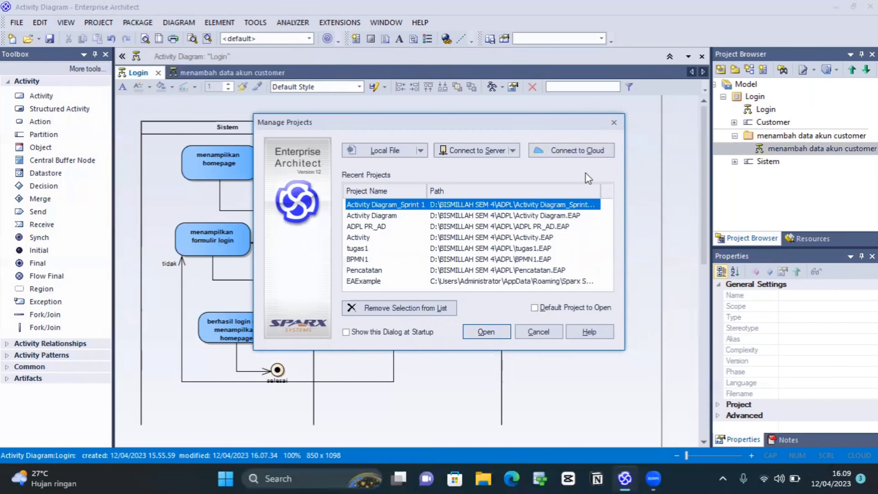
pyautogui.click(486, 333)
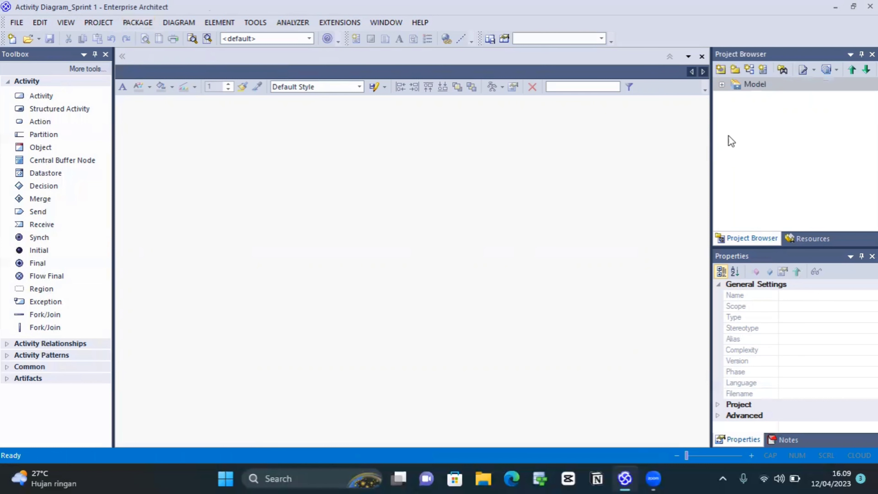
# - Examine the Customer package's three activity diagrams for viewing, adding and deleting "data konsultasi investasi"
pyautogui.click(722, 85)
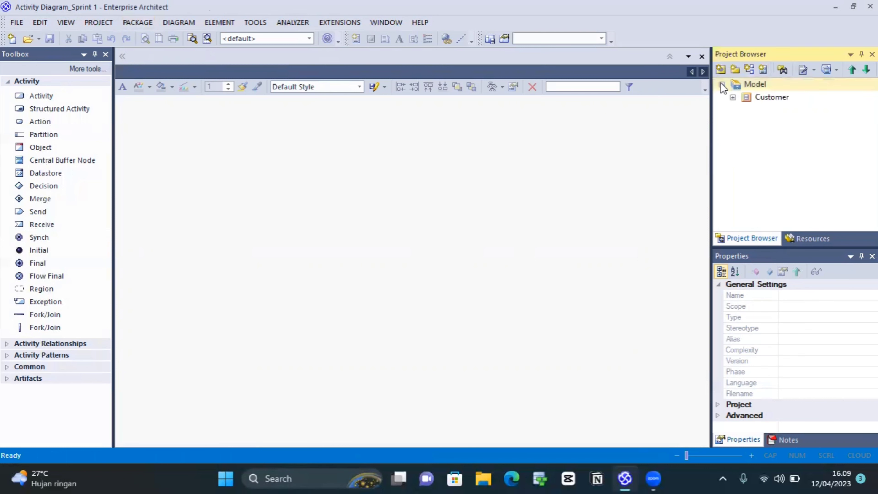
pyautogui.click(733, 98)
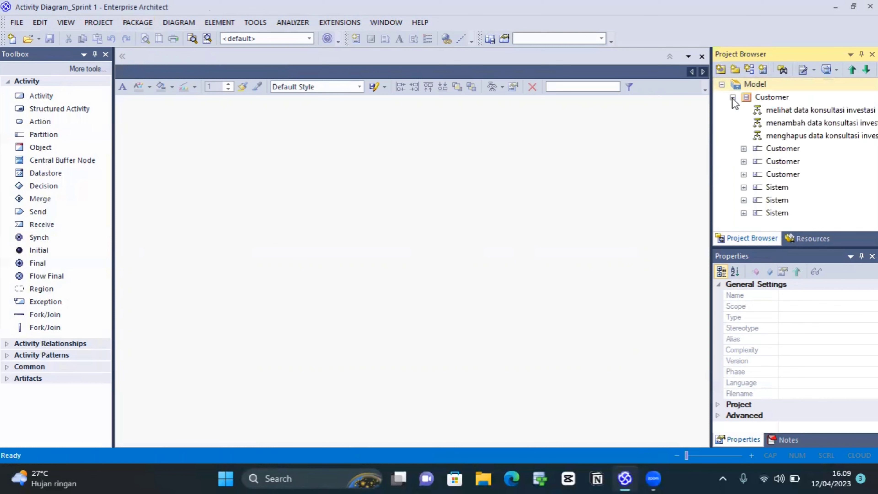
pyautogui.click(770, 113)
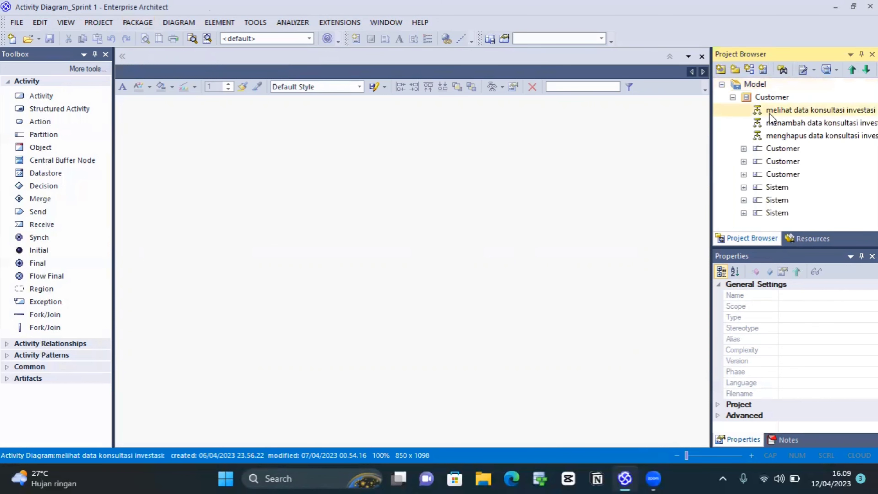
pyautogui.doubleClick(770, 111)
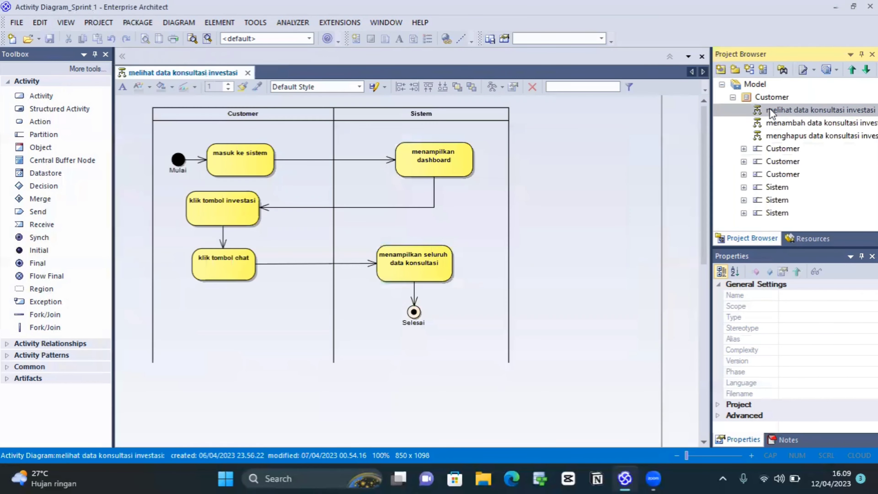
pyautogui.doubleClick(791, 121)
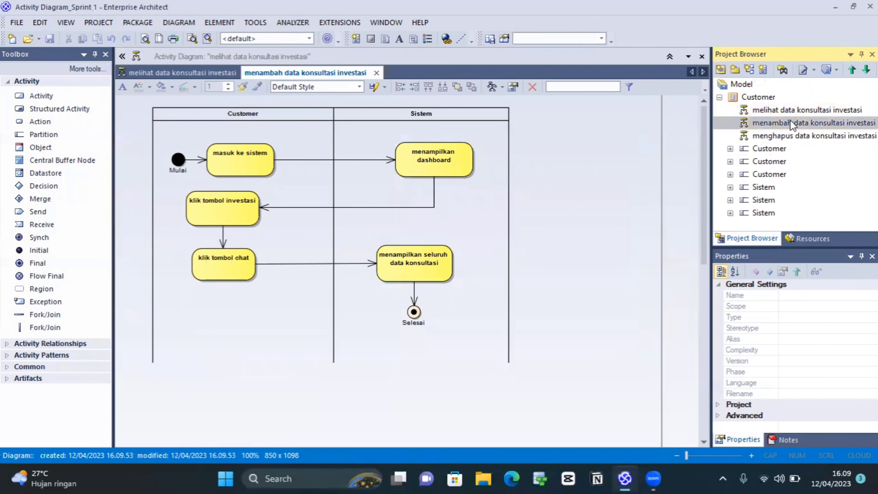
pyautogui.doubleClick(780, 134)
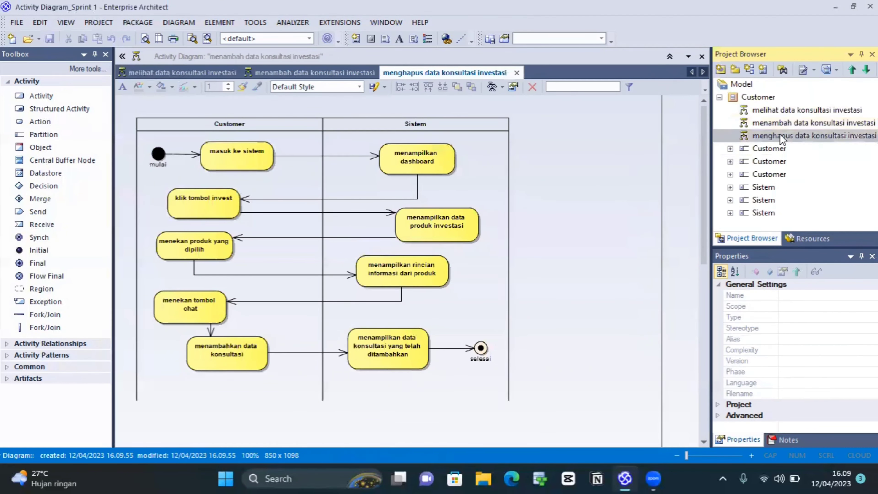
pyautogui.scroll(-6, 406, 284)
pyautogui.scroll(6, 405, 284)
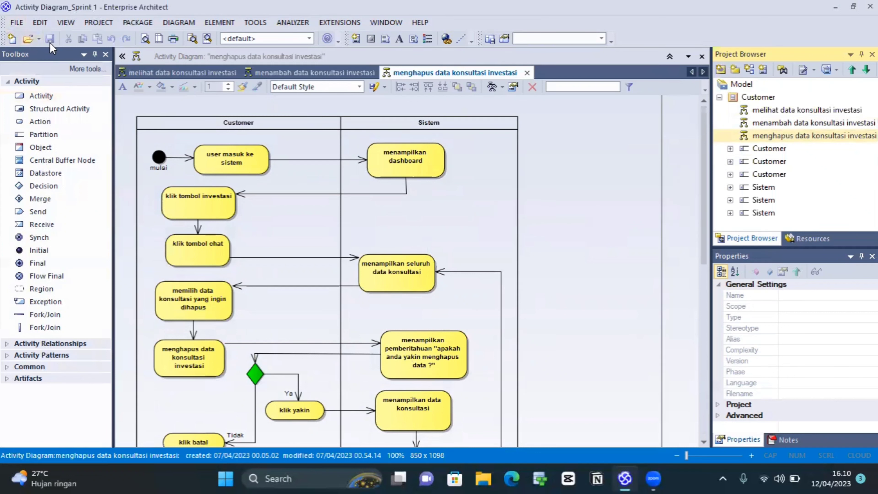
pyautogui.click(17, 22)
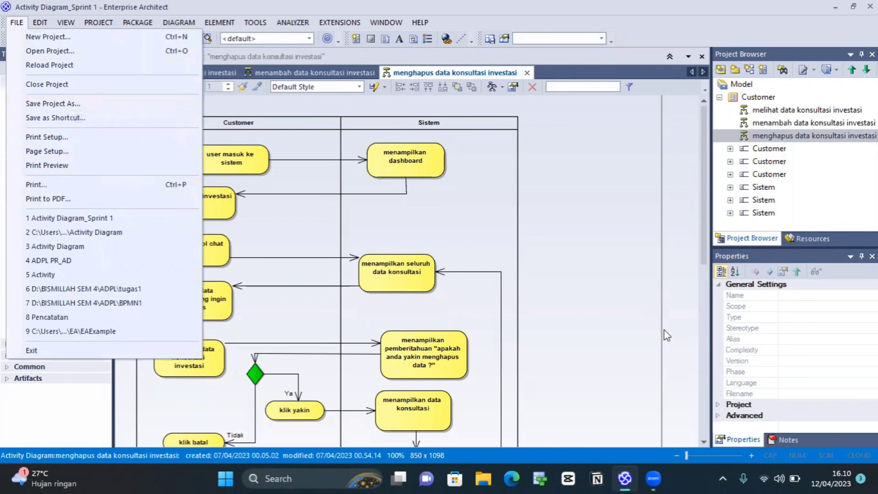
pyautogui.click(616, 293)
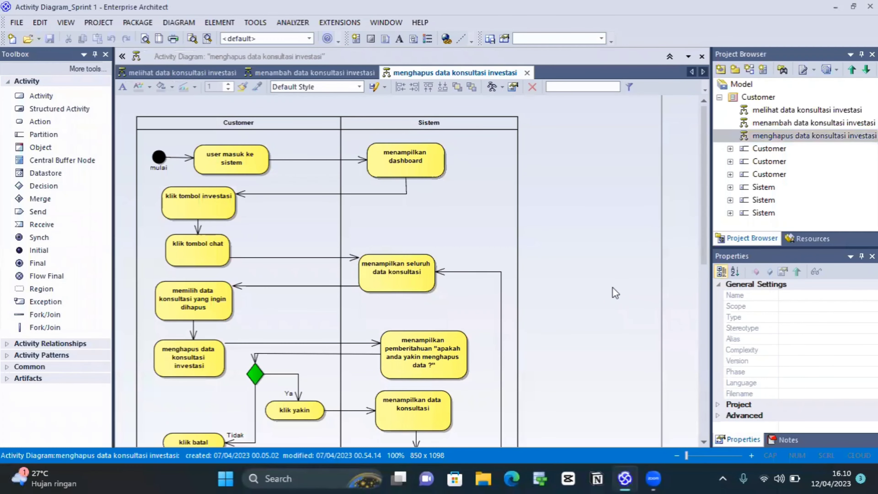